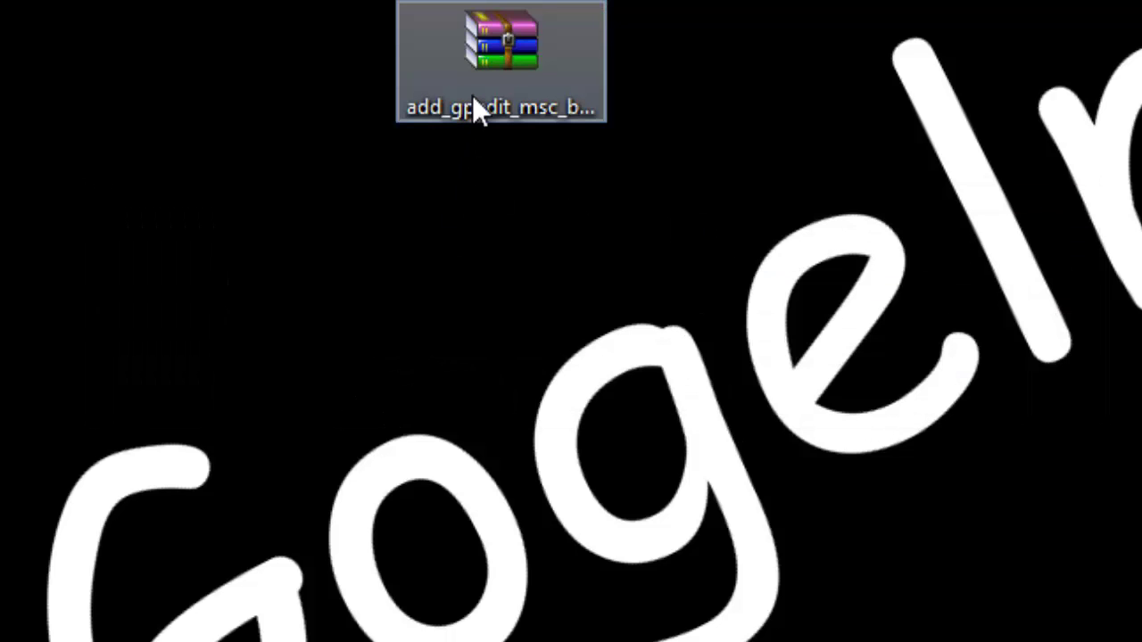
pyautogui.click(474, 97)
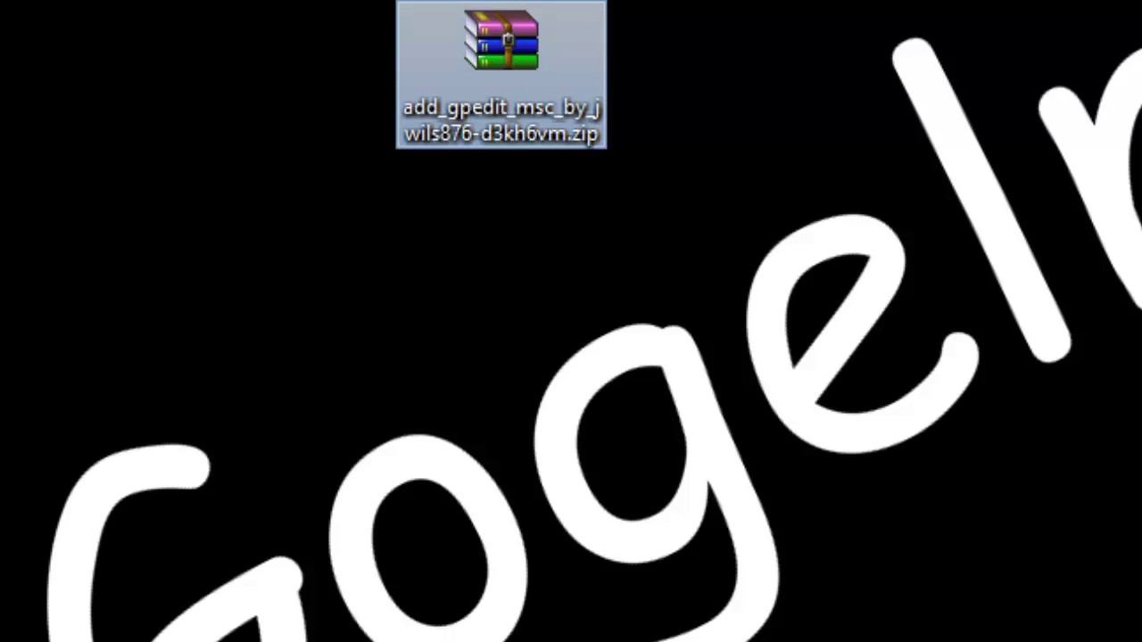
pyautogui.click(418, 335)
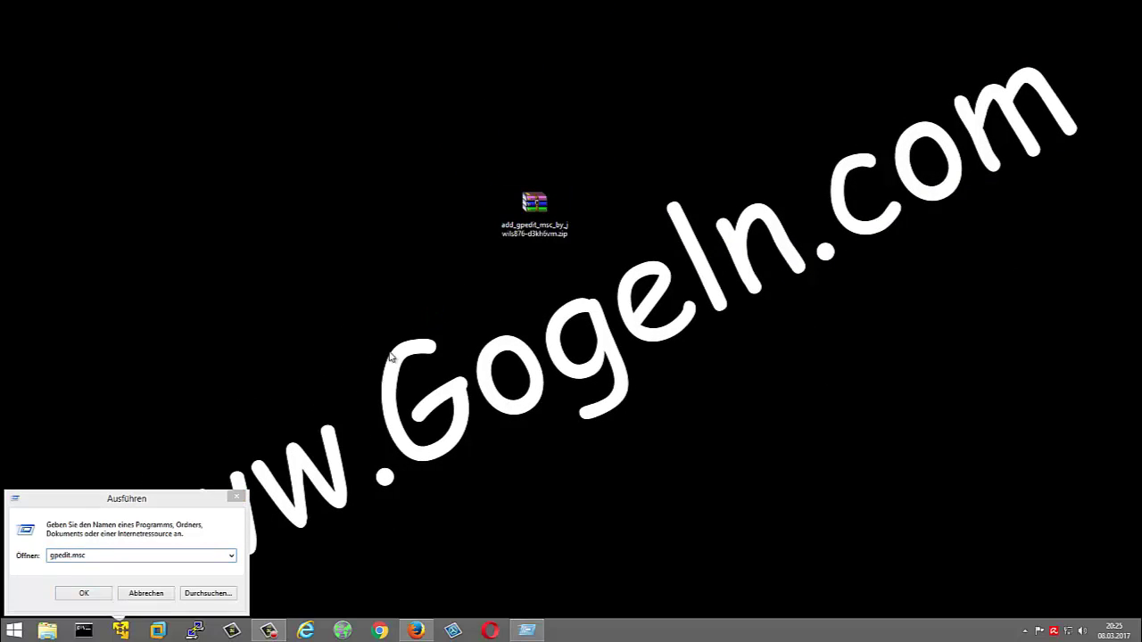
pyautogui.click(236, 497)
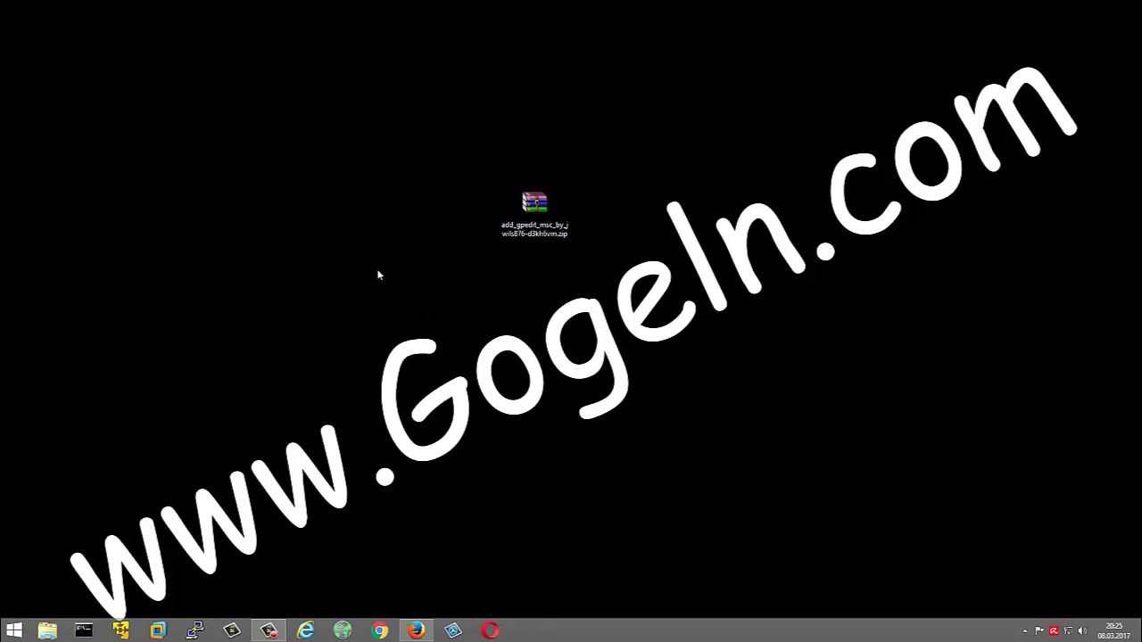
# Extract the add_gpedit_msc zip archive directly onto the desktop.
pyautogui.click(520, 244)
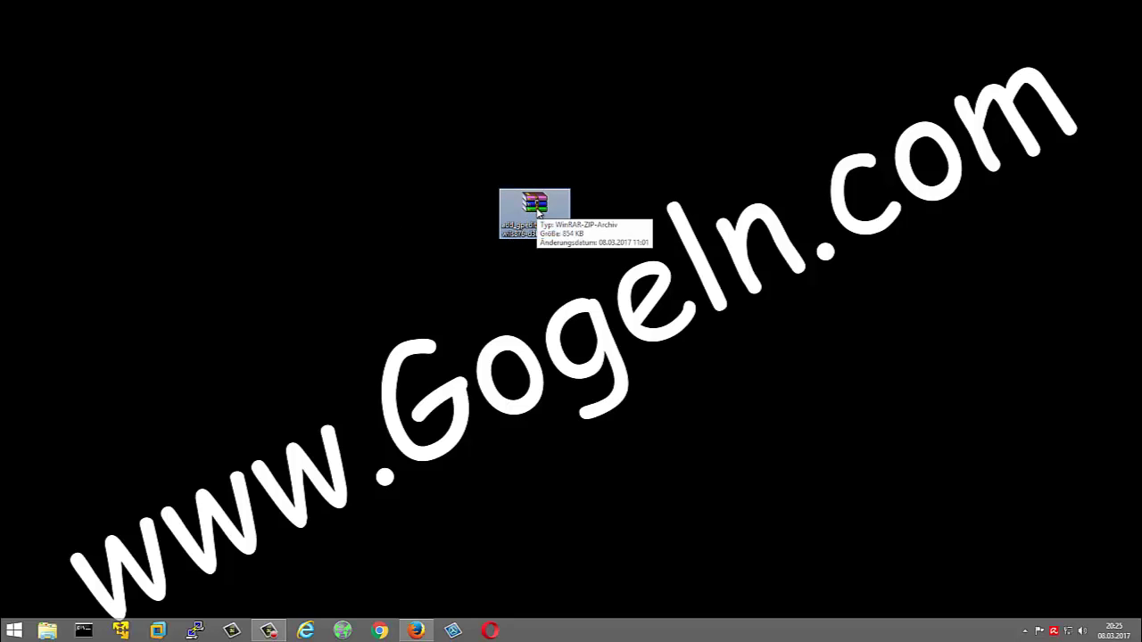
pyautogui.rightClick(536, 207)
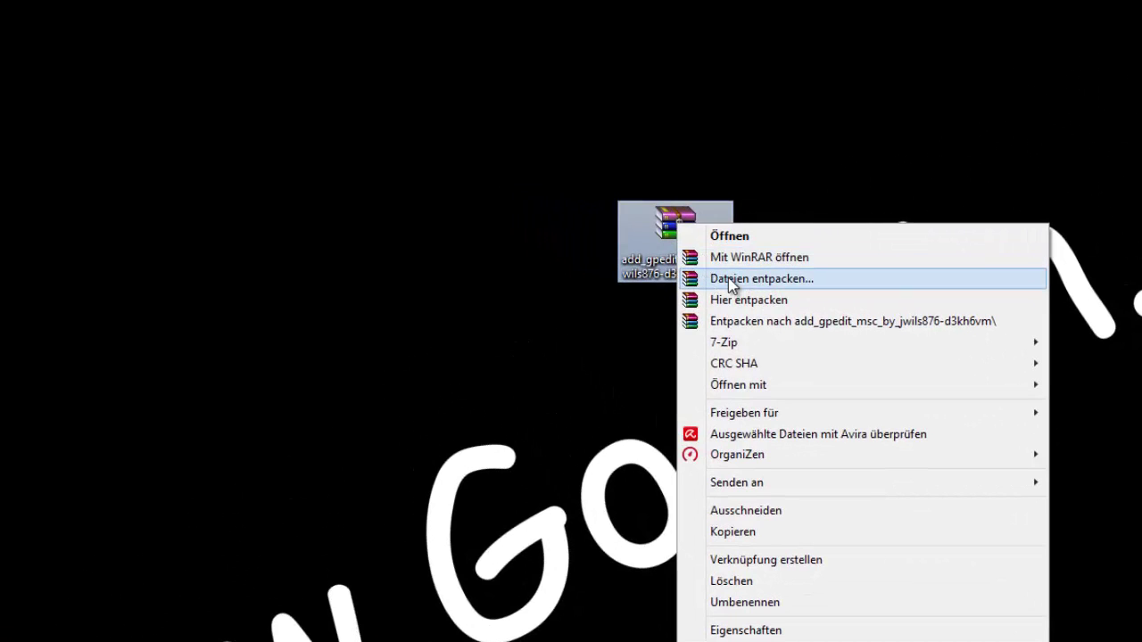
pyautogui.click(742, 302)
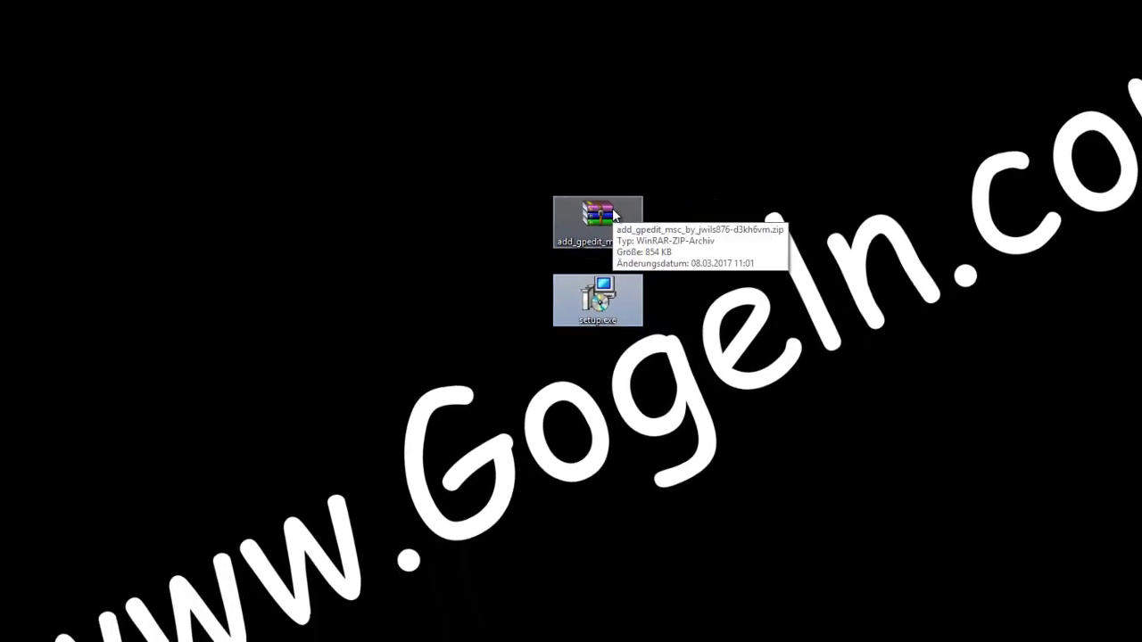
# Open the advanced system settings from this PC's properties and show the Computerschutz settings.
pyautogui.click(48, 639)
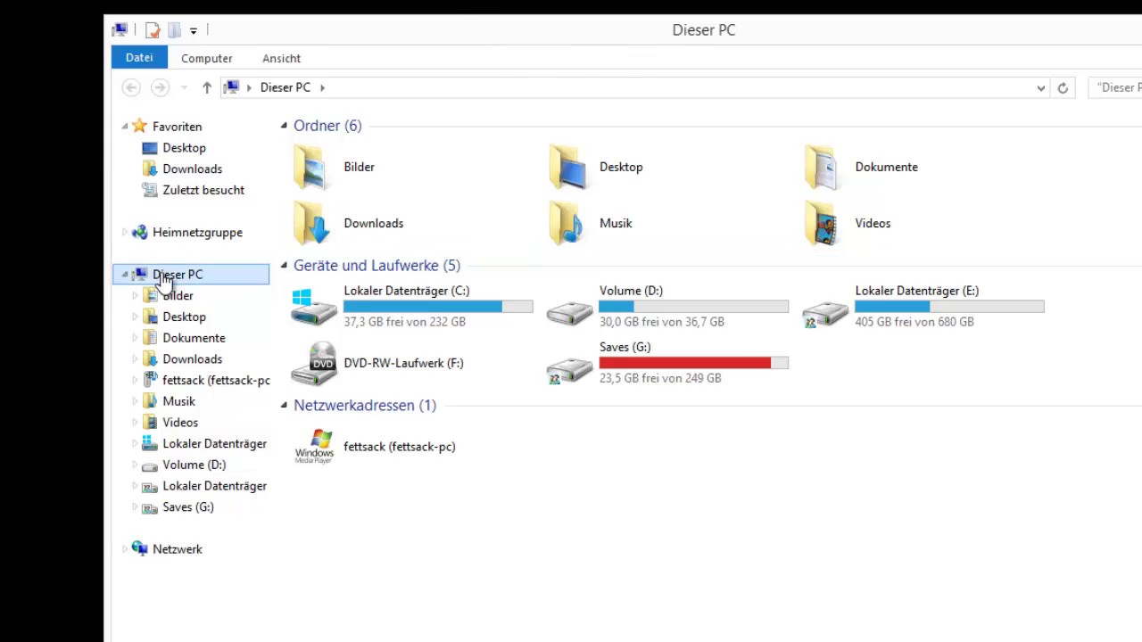
pyautogui.rightClick(220, 282)
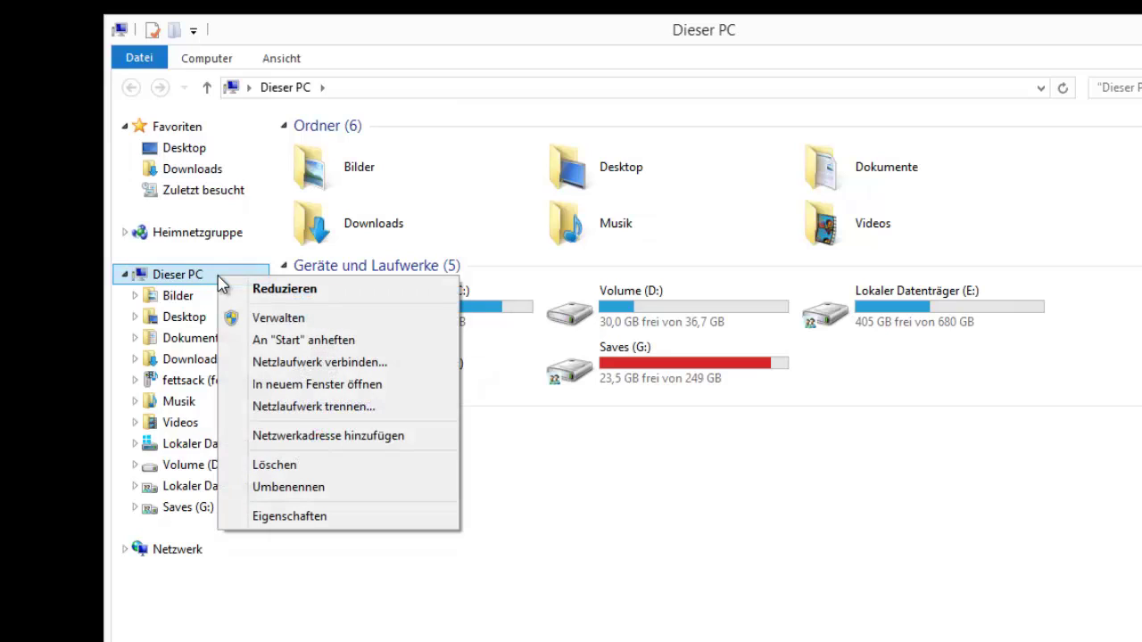
pyautogui.click(347, 524)
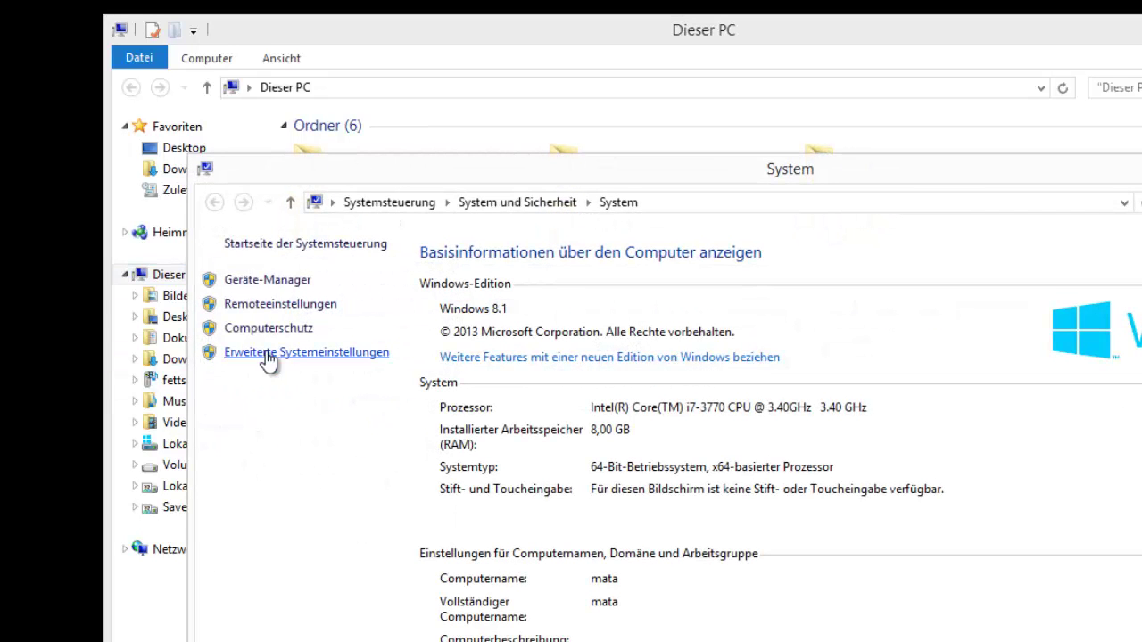
pyautogui.click(268, 353)
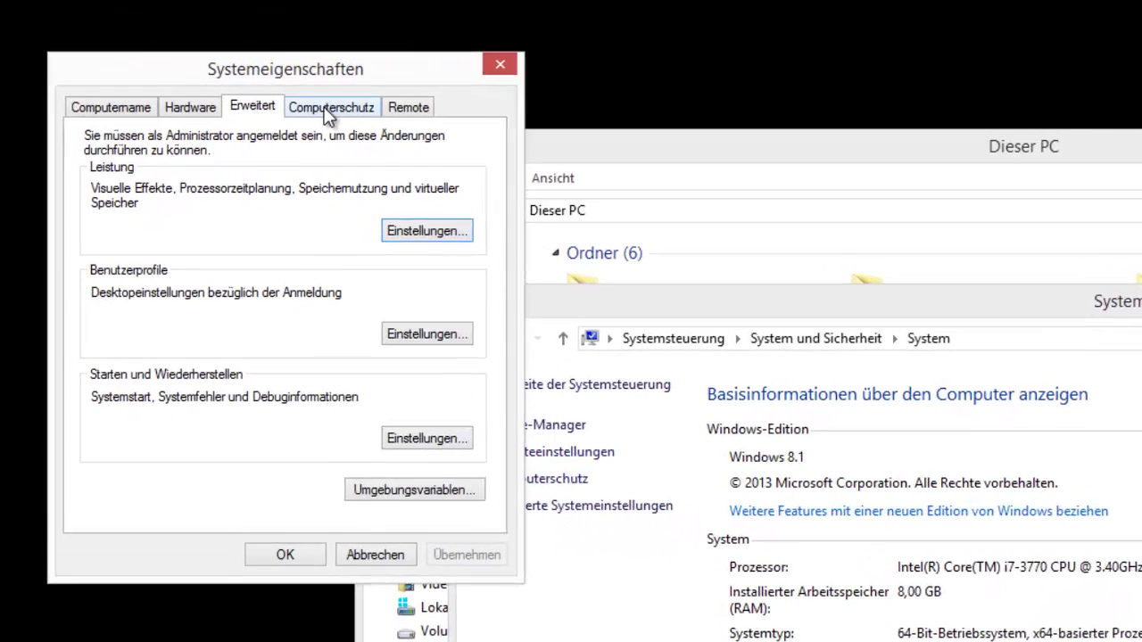
pyautogui.click(328, 109)
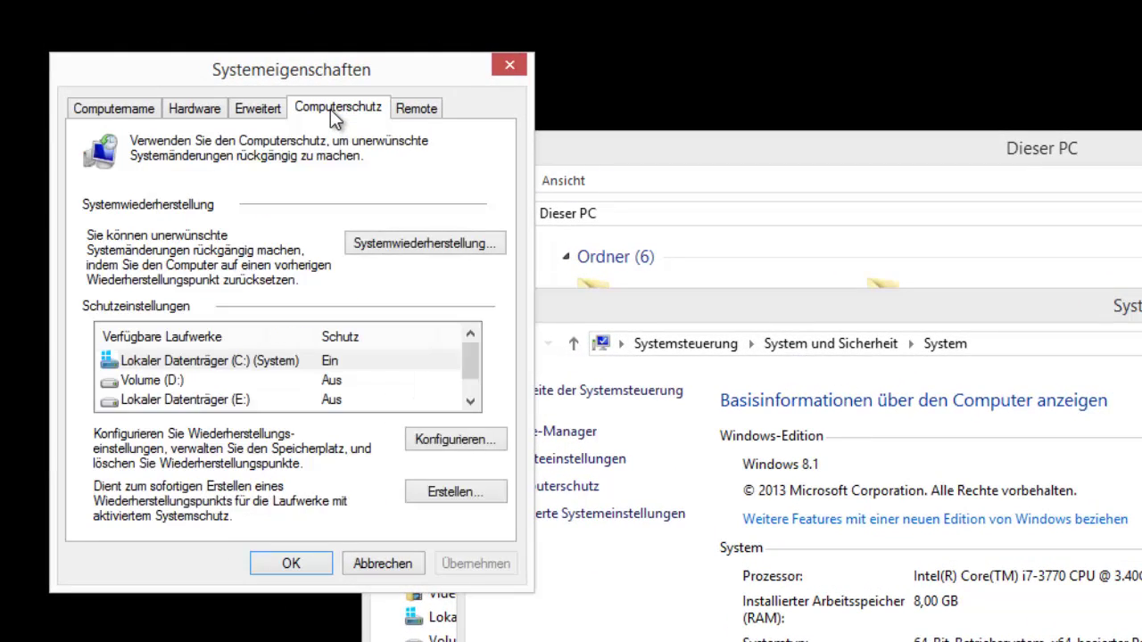
# Review the Computerschutz configuration of drive C:, trying the deactivate and activate options, and discard the changes.
pyautogui.click(164, 363)
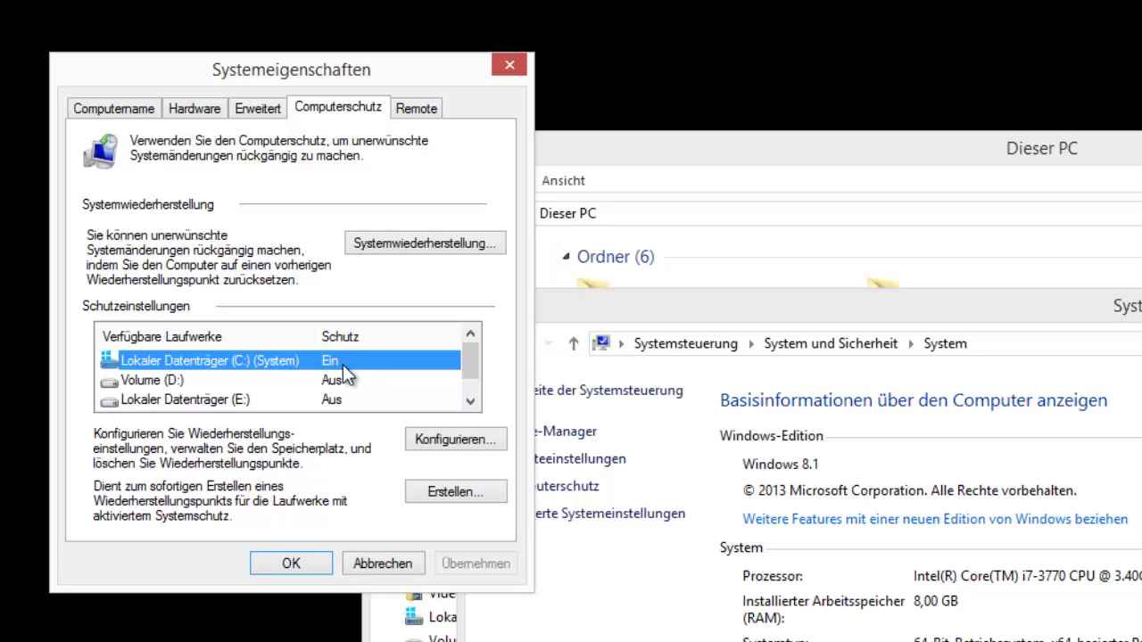
pyautogui.click(330, 382)
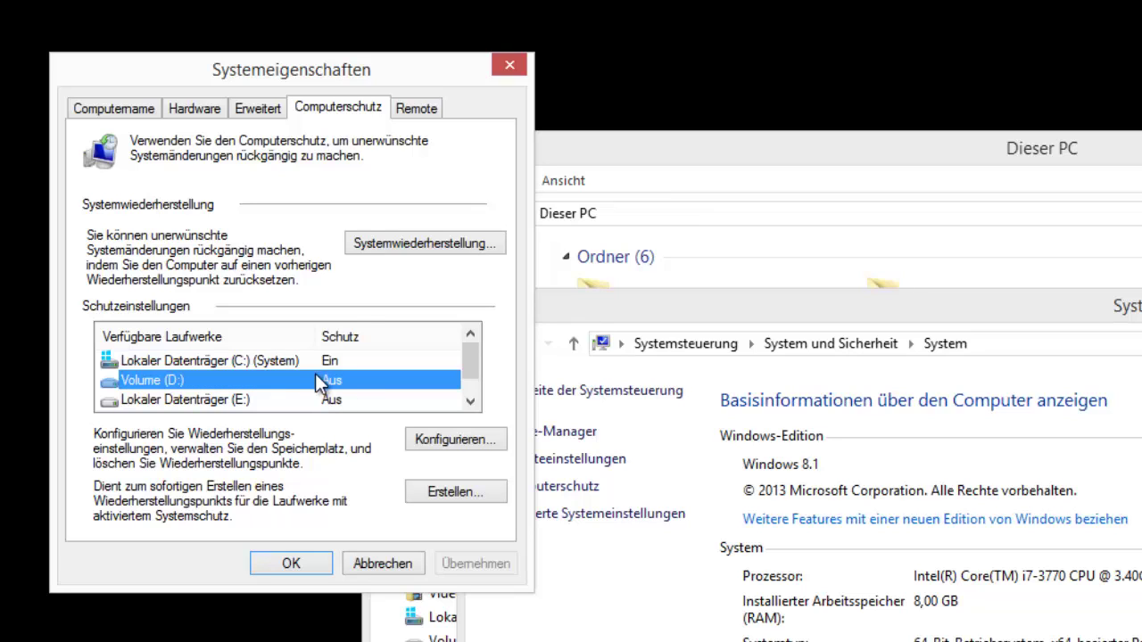
pyautogui.click(330, 361)
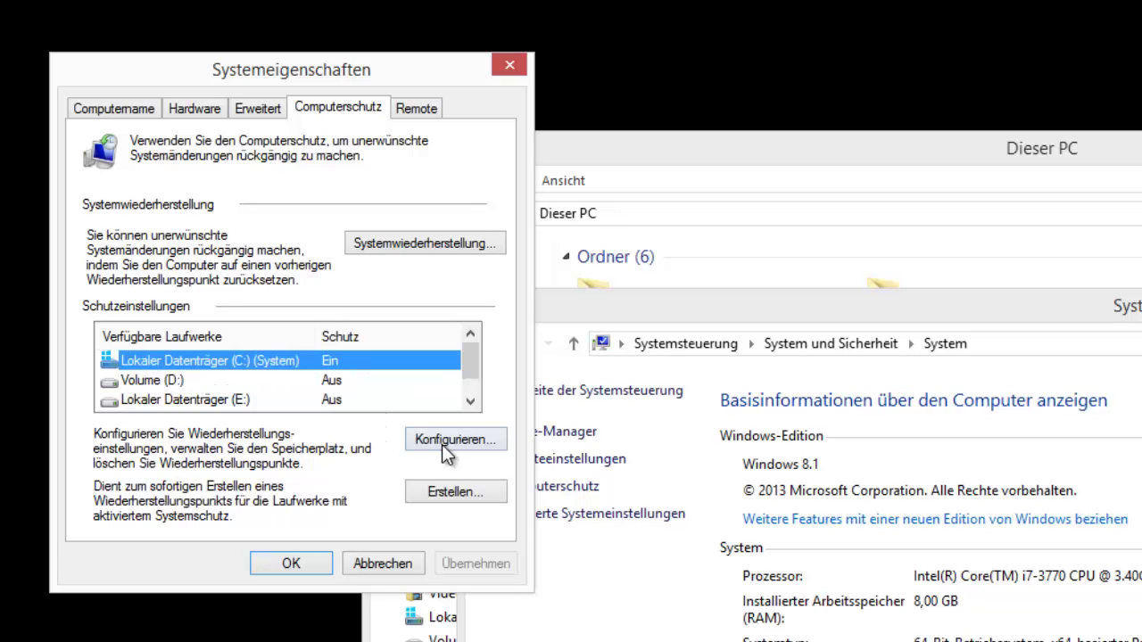
pyautogui.click(482, 446)
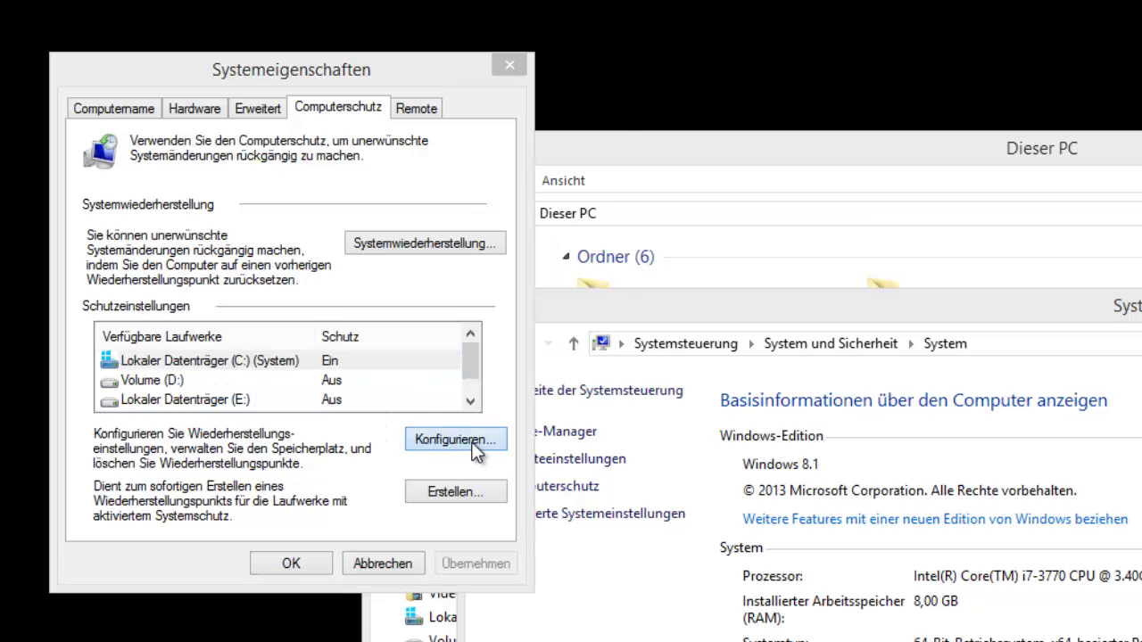
pyautogui.click(315, 260)
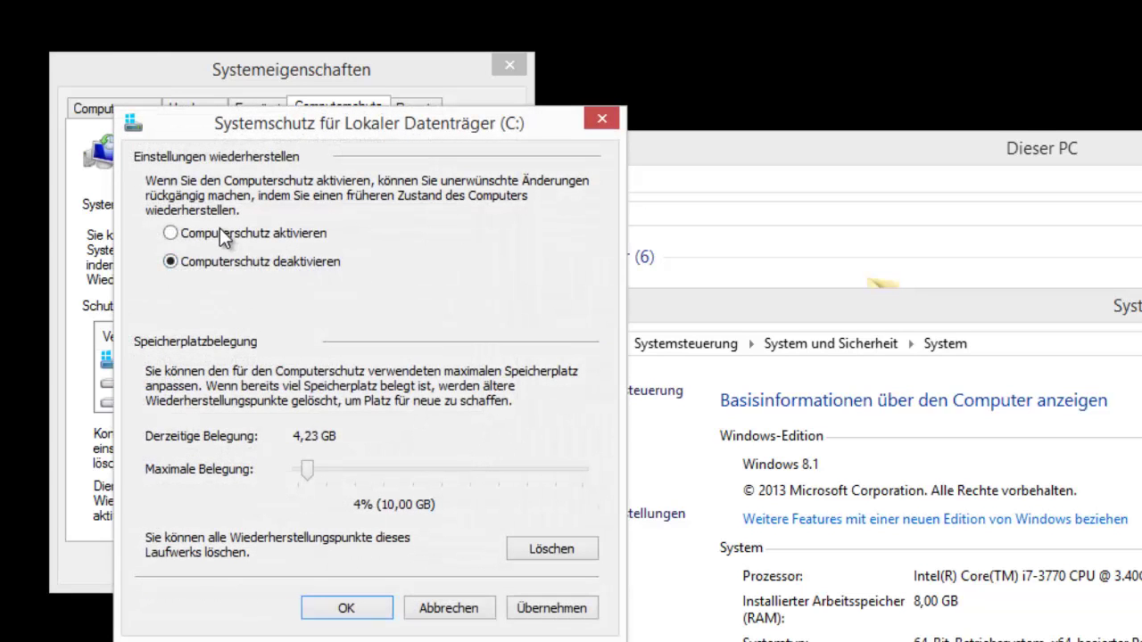
pyautogui.click(172, 237)
pyautogui.click(452, 614)
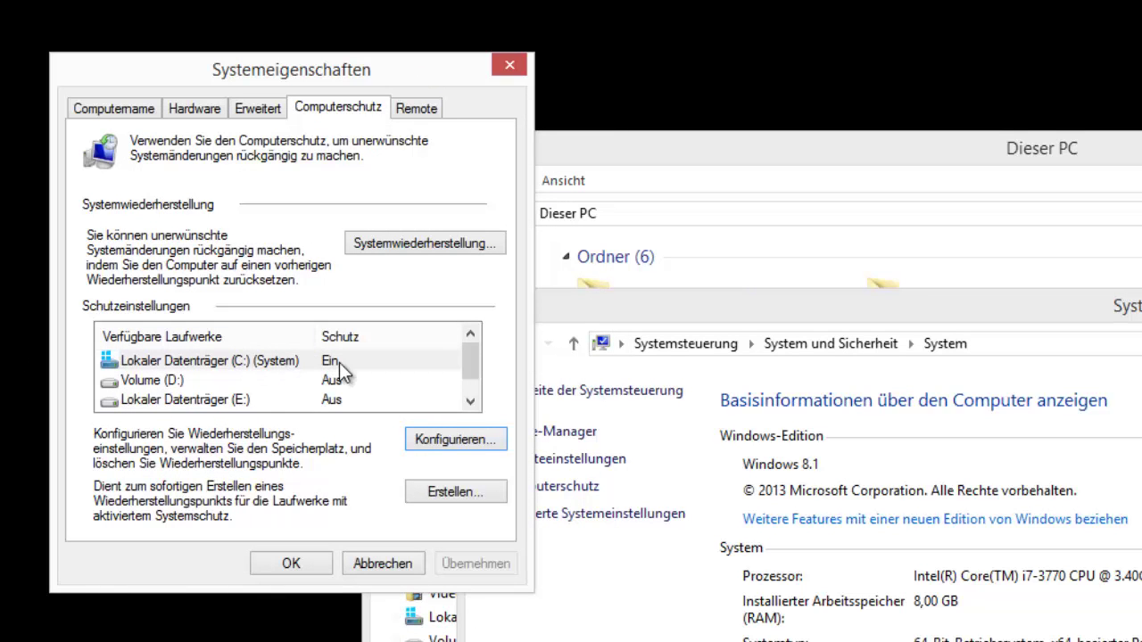
# Create a restore point for system drive C: with the description "gpeditinstall" and dismiss the confirmation.
pyautogui.click(295, 361)
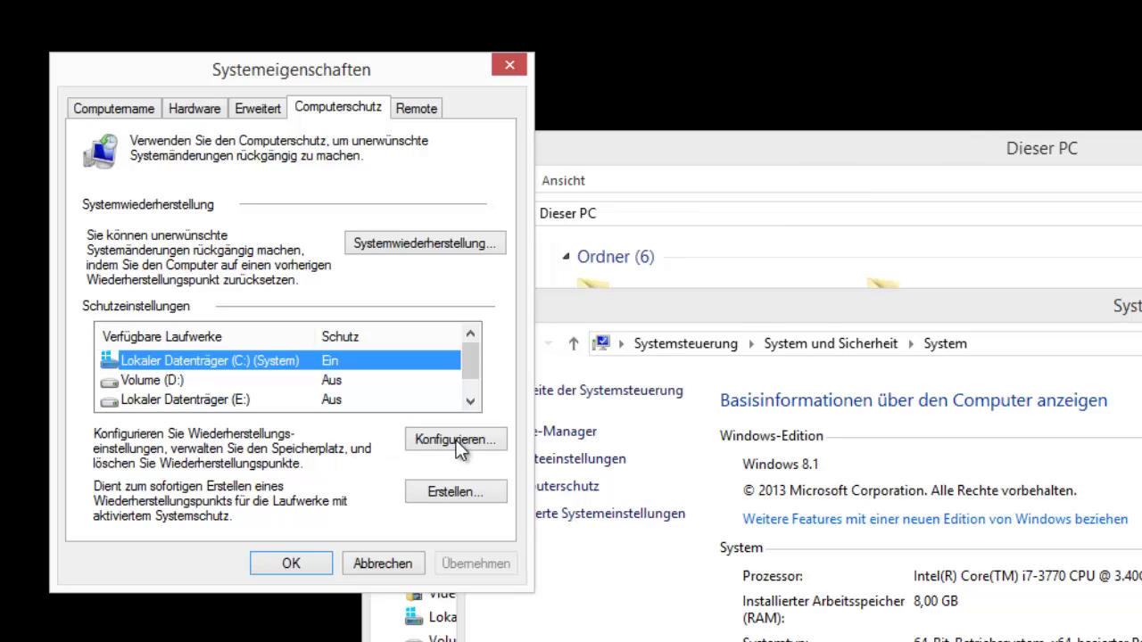
pyautogui.click(468, 492)
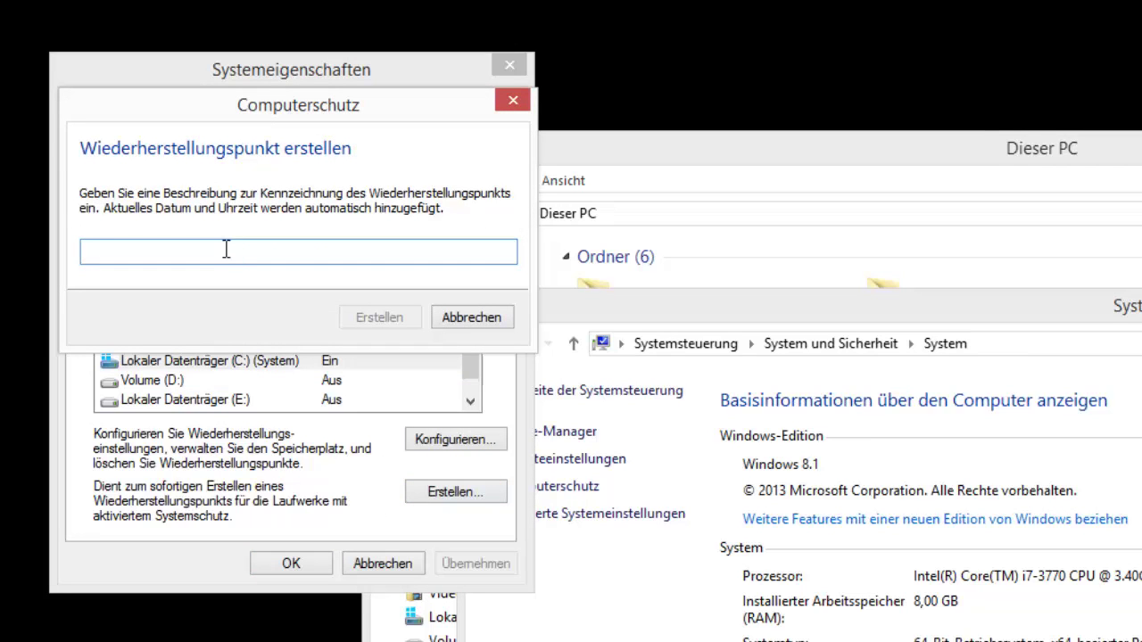
pyautogui.write('gpedit')
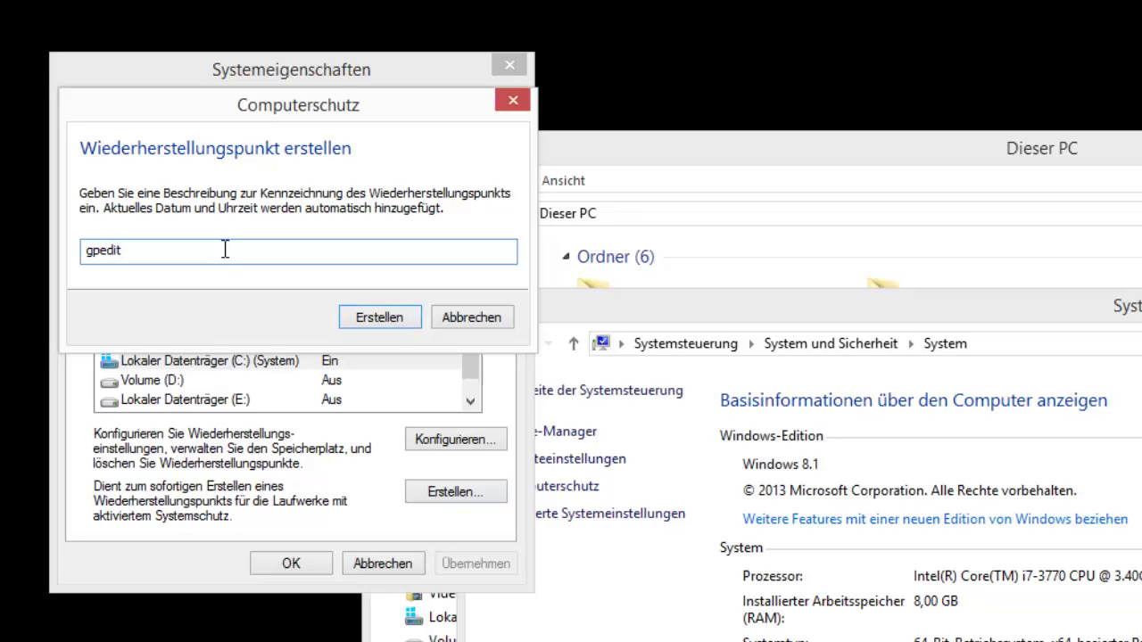
pyautogui.write('install')
pyautogui.doubleClick(106, 252)
pyautogui.click(196, 253)
pyautogui.doubleClick(196, 252)
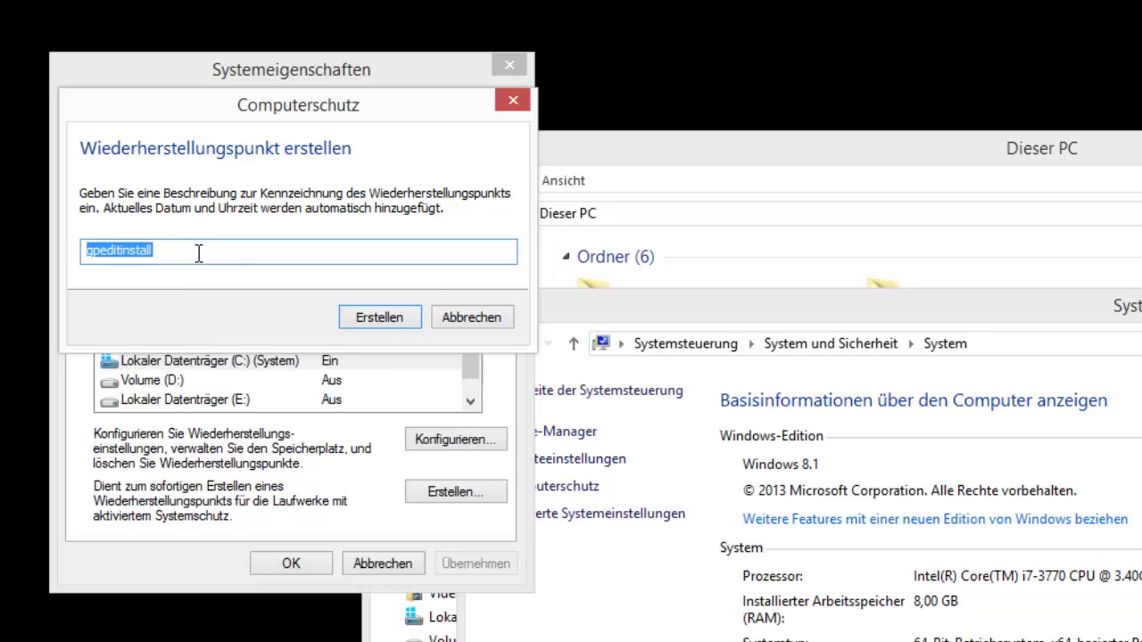
pyautogui.click(200, 253)
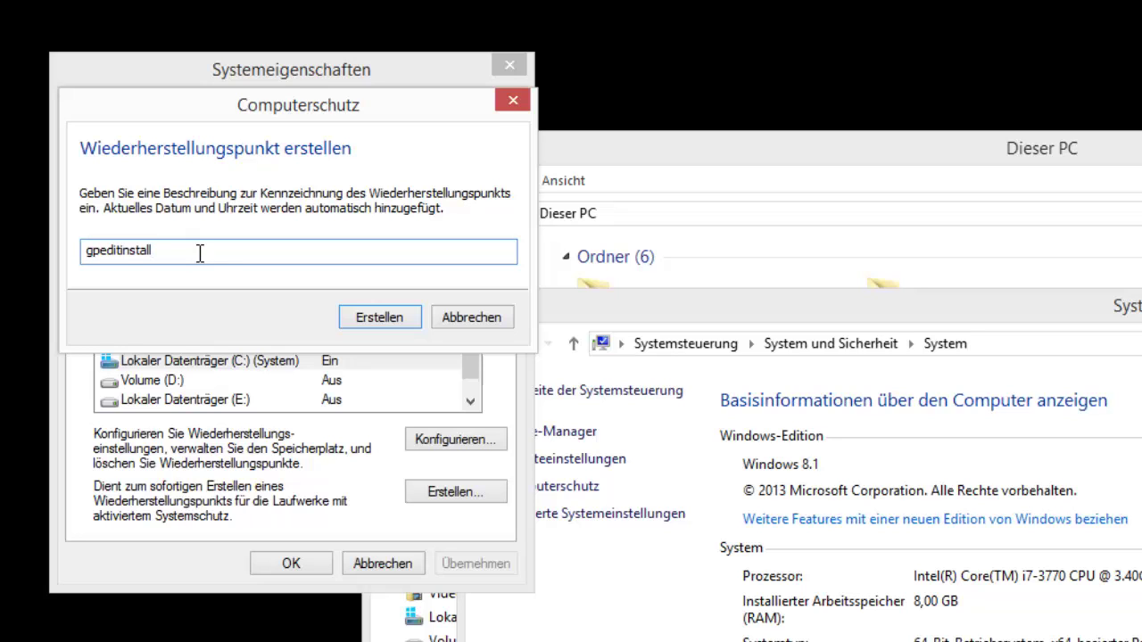
pyautogui.click(131, 253)
pyautogui.click(381, 318)
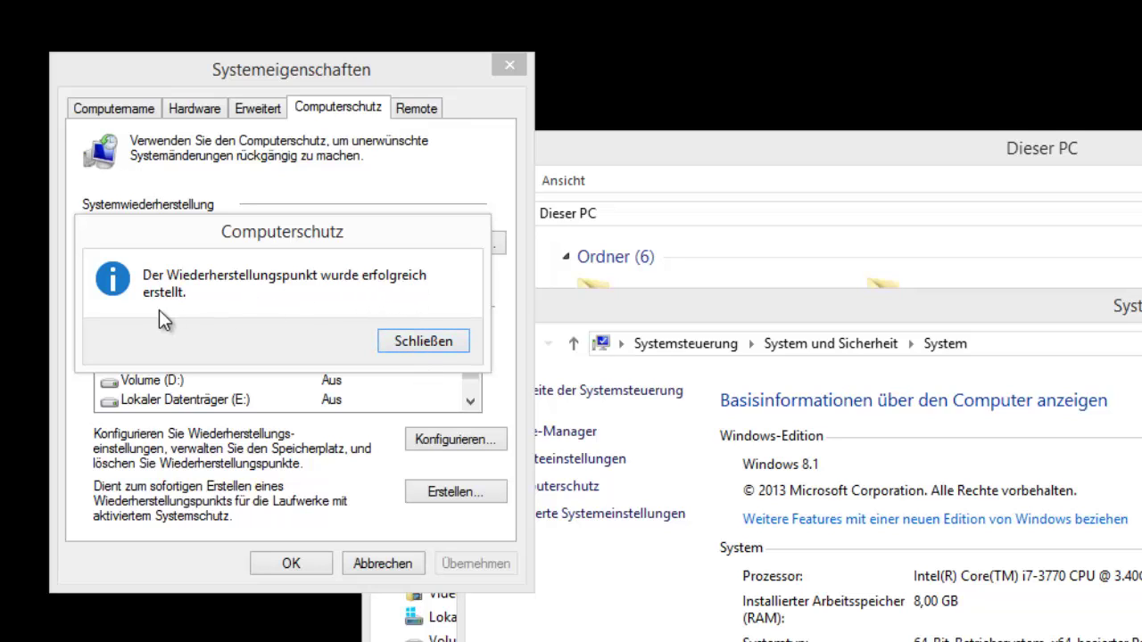
pyautogui.click(407, 342)
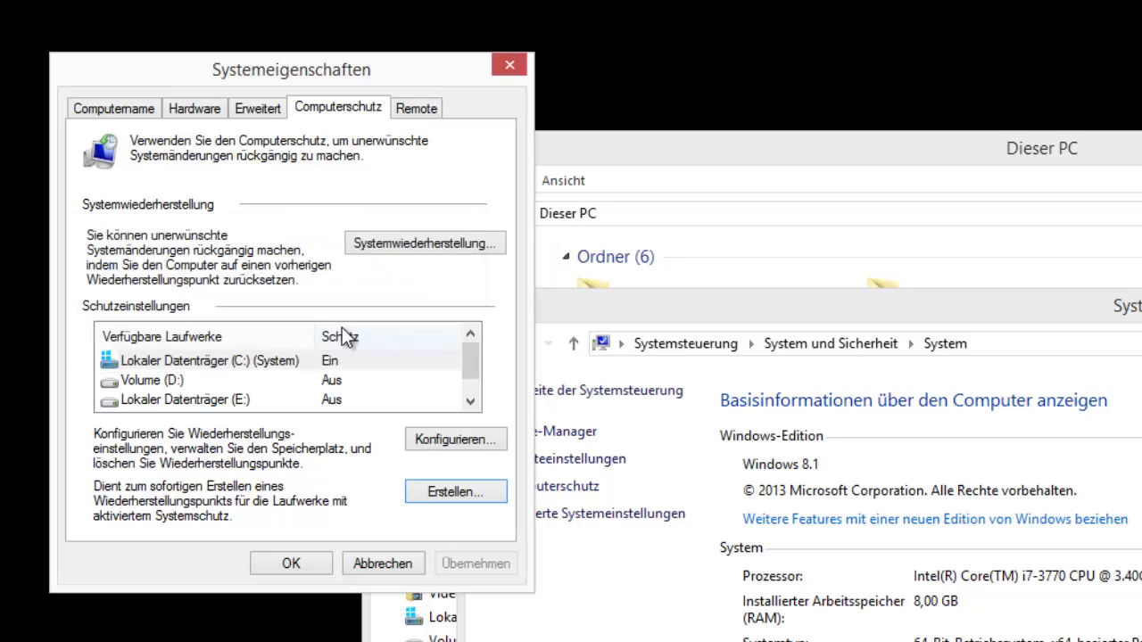
# Examine the available restore points in Systemwiederherstellung, including gpeditinstall, and leave without restoring.
pyautogui.click(372, 358)
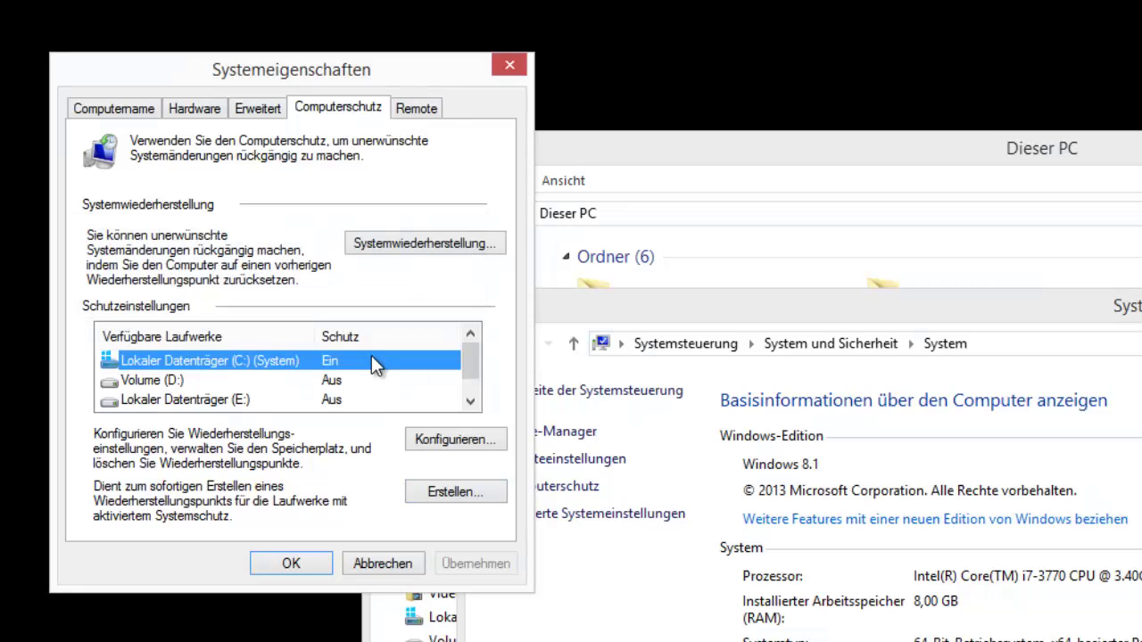
pyautogui.click(328, 105)
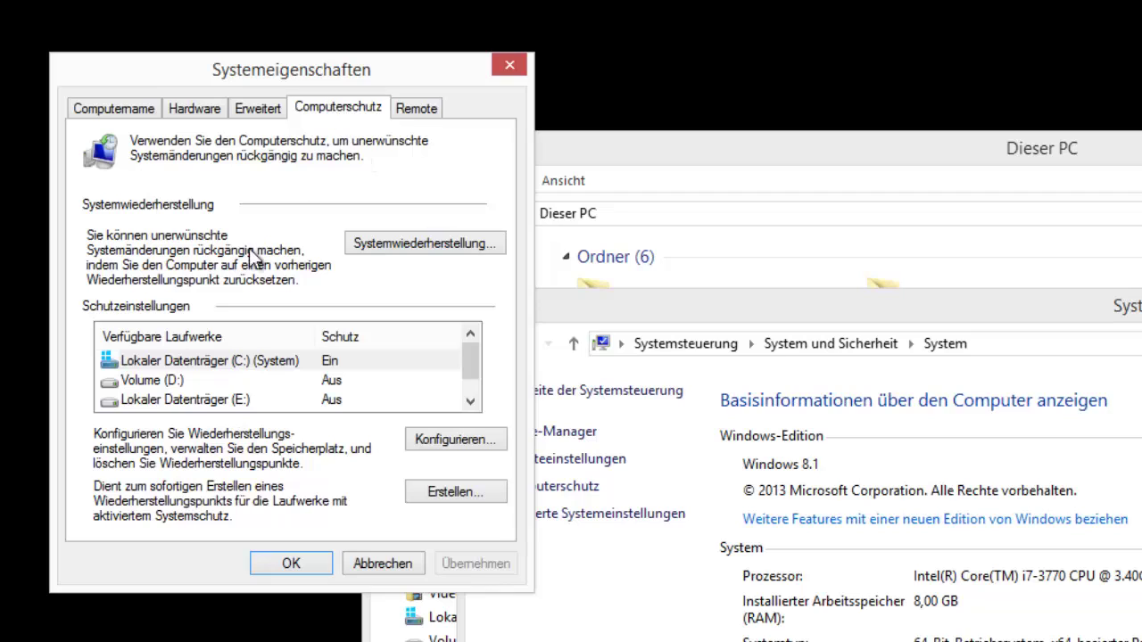
pyautogui.click(421, 241)
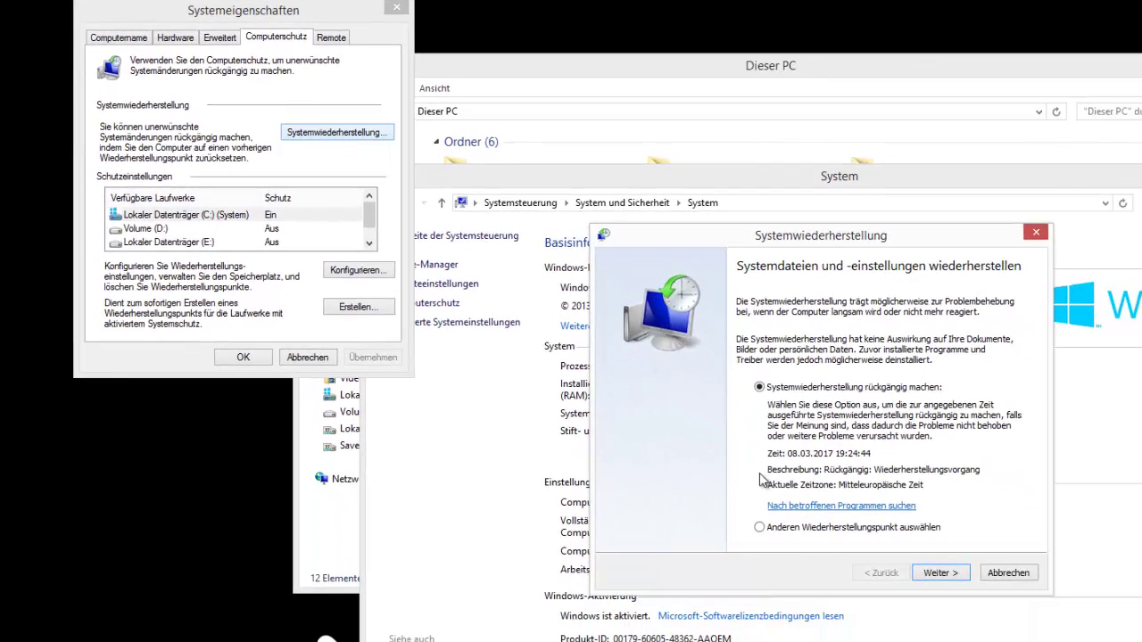
pyautogui.click(797, 530)
pyautogui.click(944, 573)
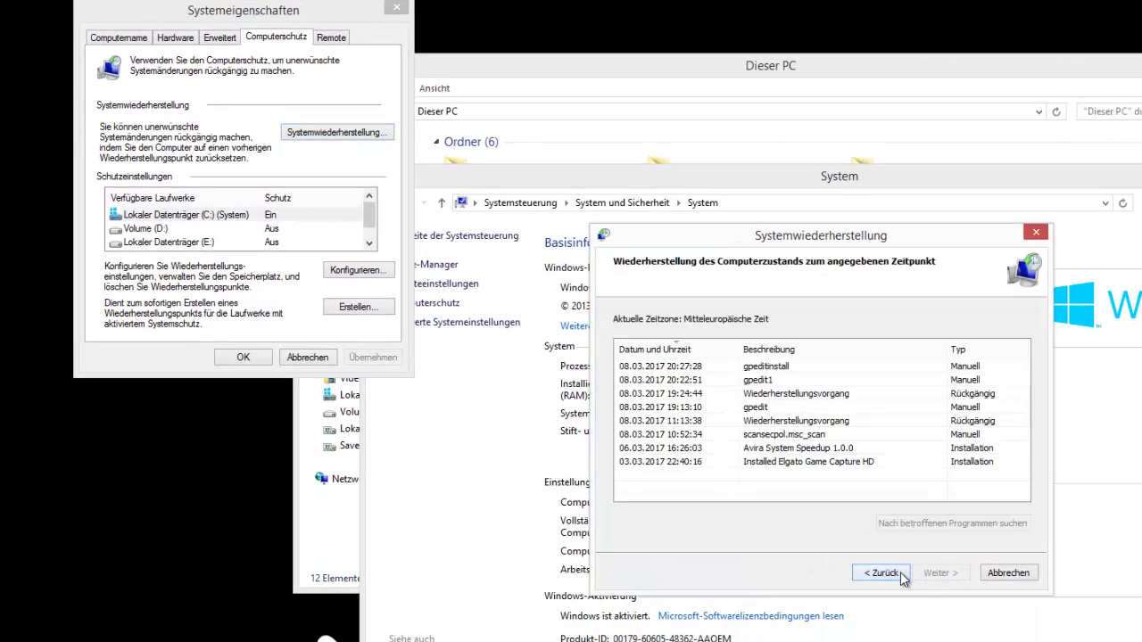
pyautogui.click(790, 367)
pyautogui.click(793, 407)
pyautogui.click(777, 382)
pyautogui.click(775, 368)
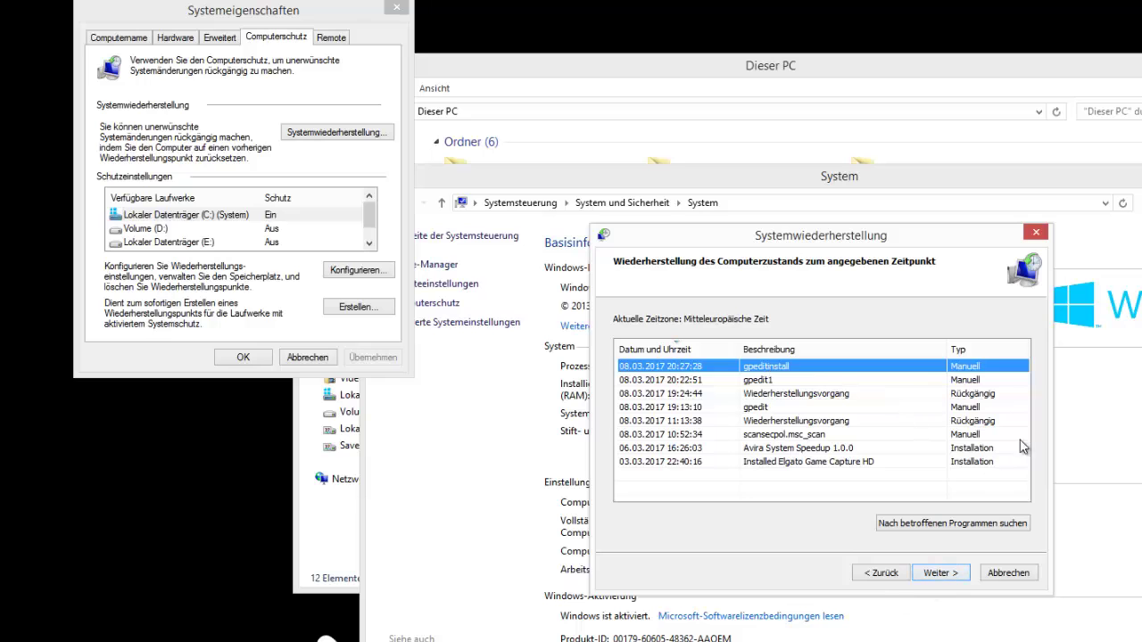
pyautogui.click(1009, 573)
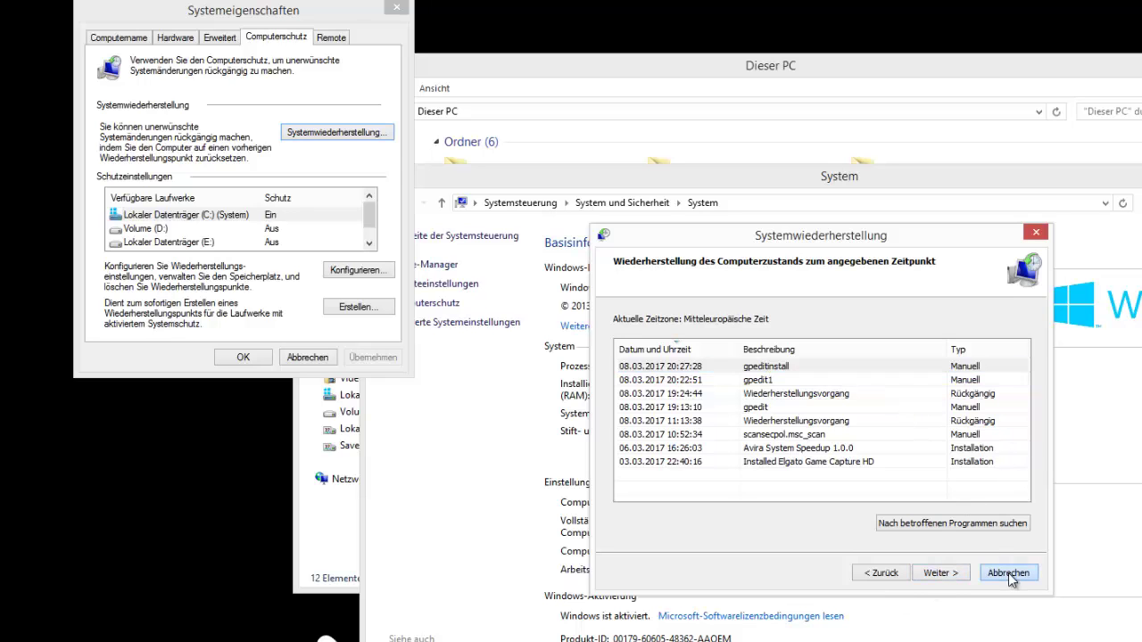
# Close the Systemeigenschaften, System and Dieser PC windows to return to the desktop.
pyautogui.click(398, 8)
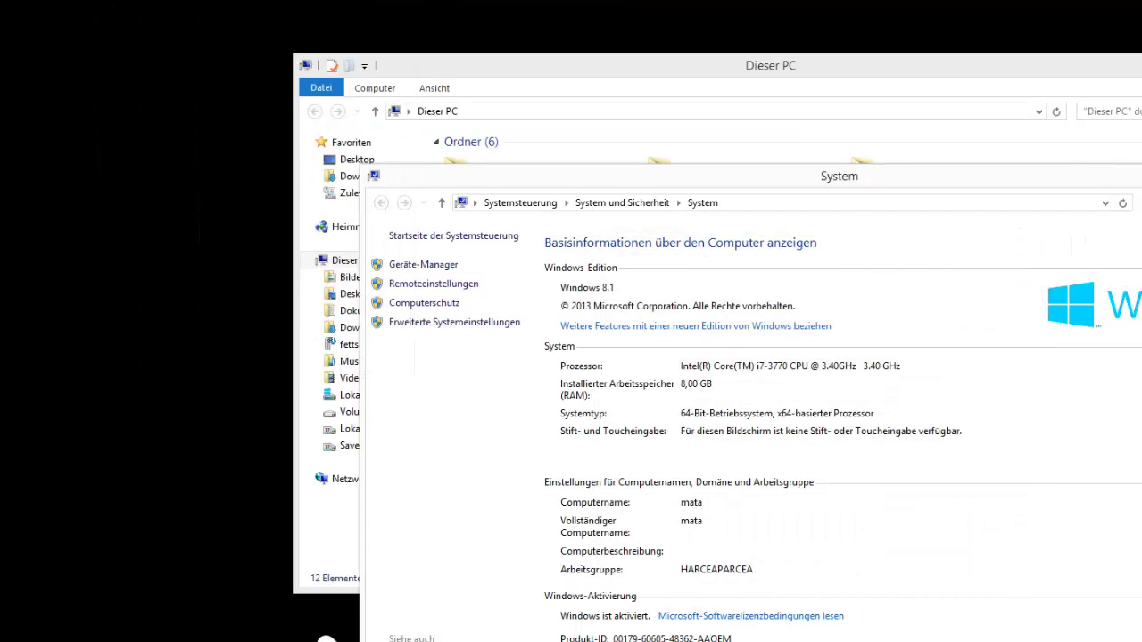
pyautogui.hotkey('alt', 'F4')
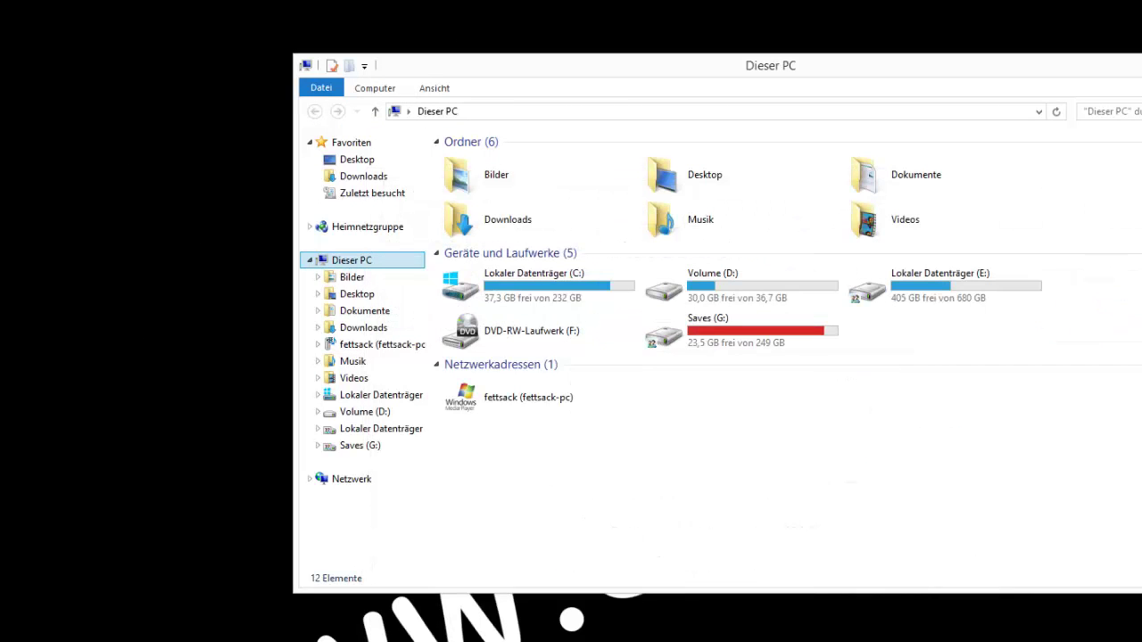
pyautogui.hotkey('alt', 'F4')
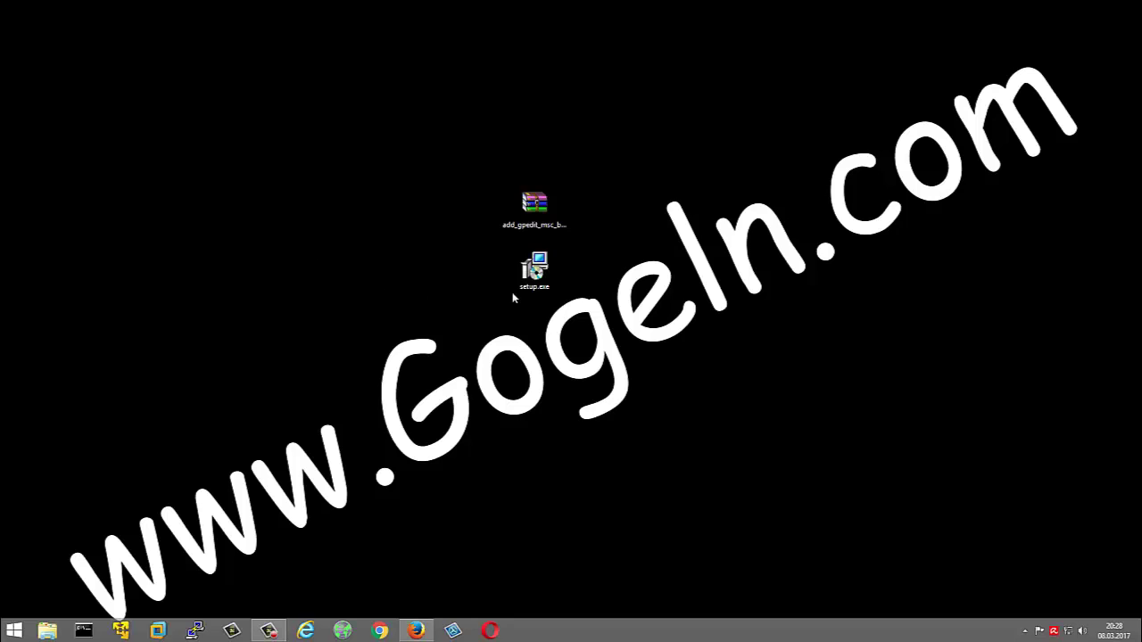
# Run the extracted setup.exe from the desktop and install gpedit.msc through the setup wizard.
pyautogui.doubleClick(536, 269)
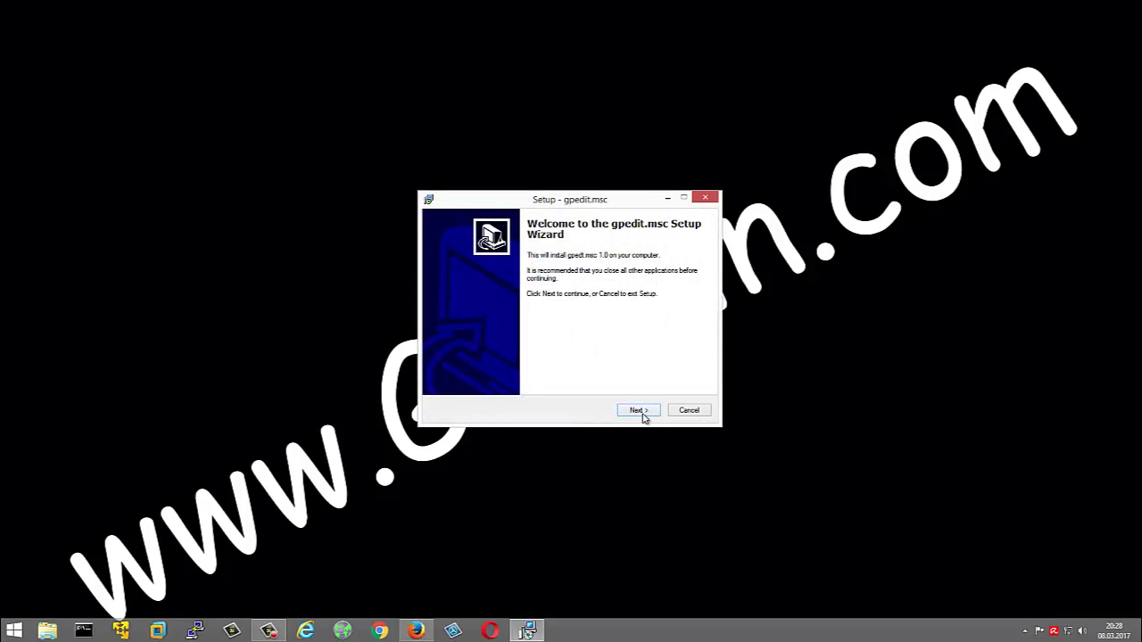
pyautogui.click(639, 410)
pyautogui.click(639, 411)
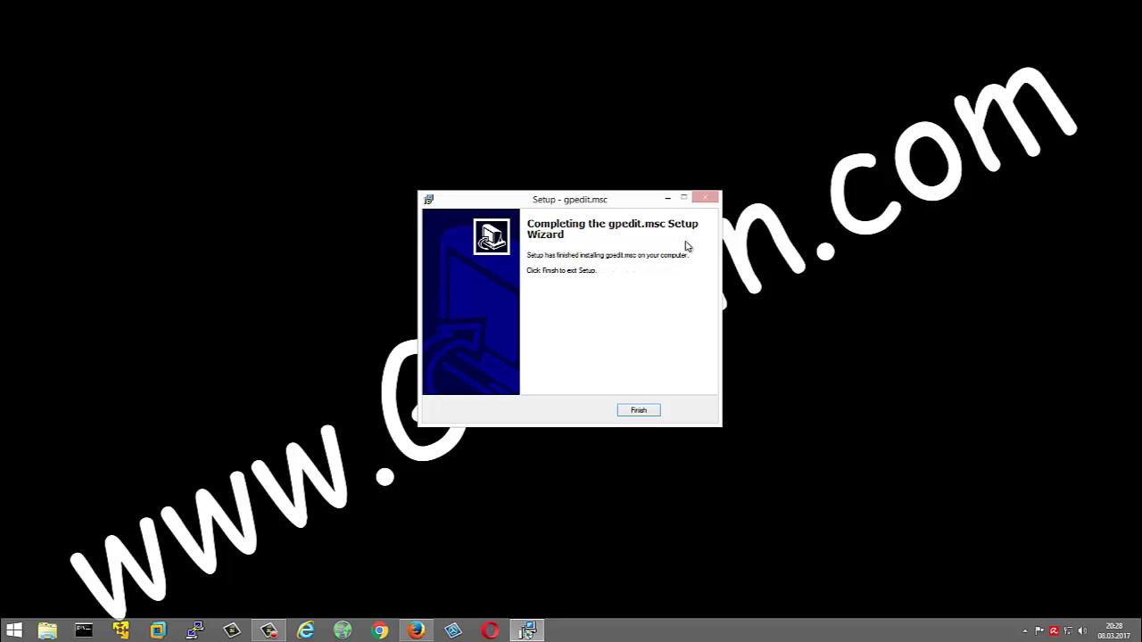
# Finish the gpedit.msc setup wizard, try to launch gpedit.msc through the Run dialog, and close the dialogs.
pyautogui.click(637, 411)
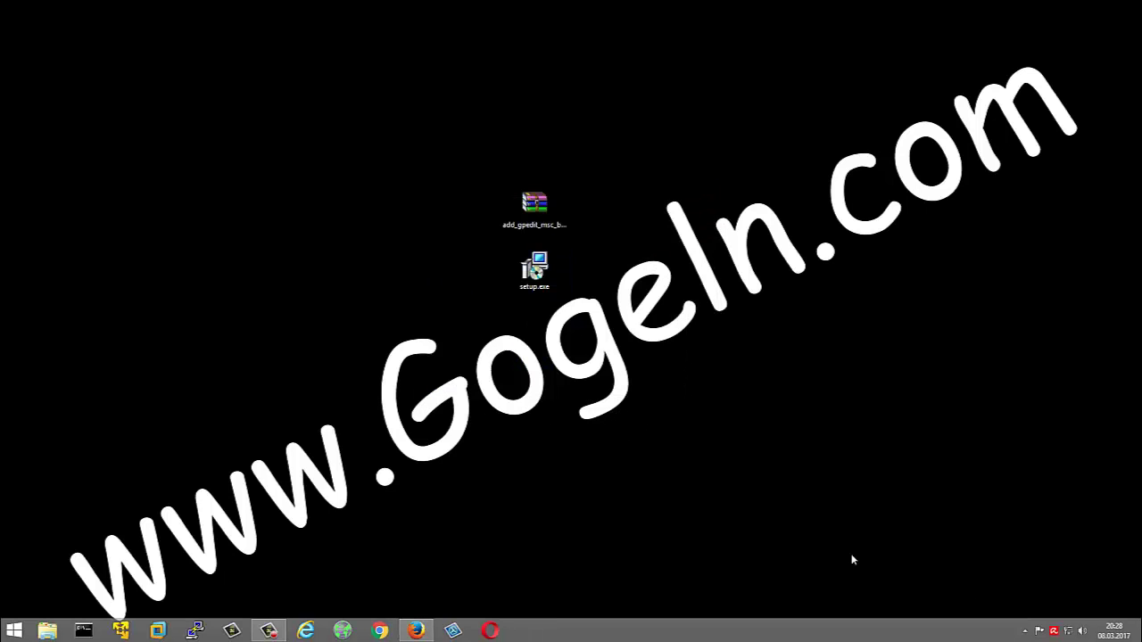
pyautogui.click(1023, 633)
pyautogui.press('super+r')
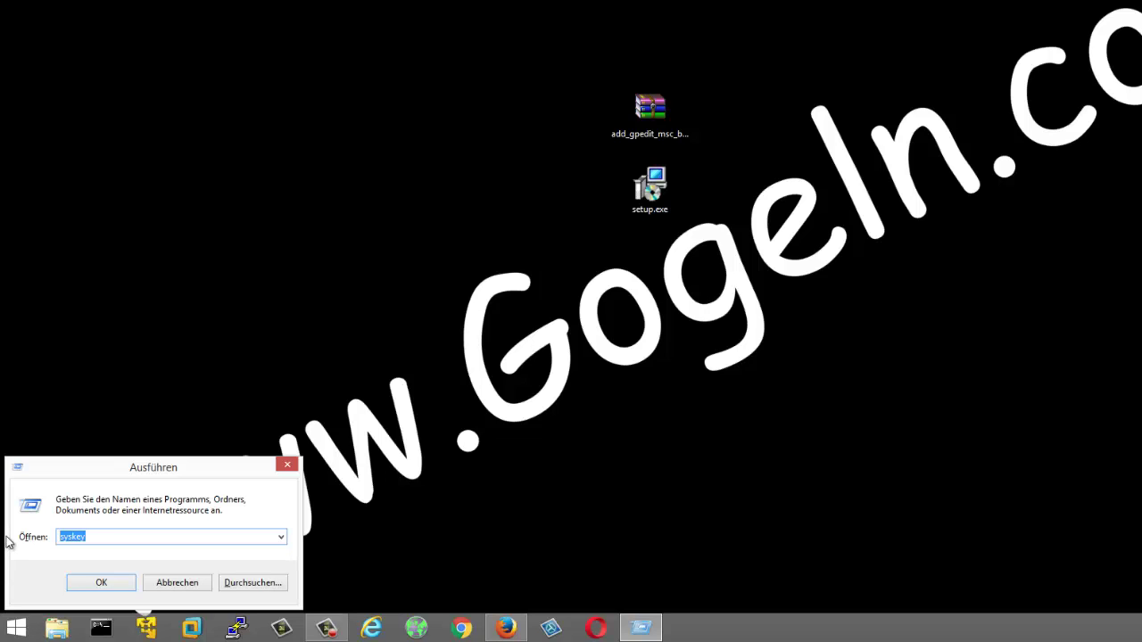
pyautogui.write('g')
pyautogui.write('edit.msc')
pyautogui.press('Return')
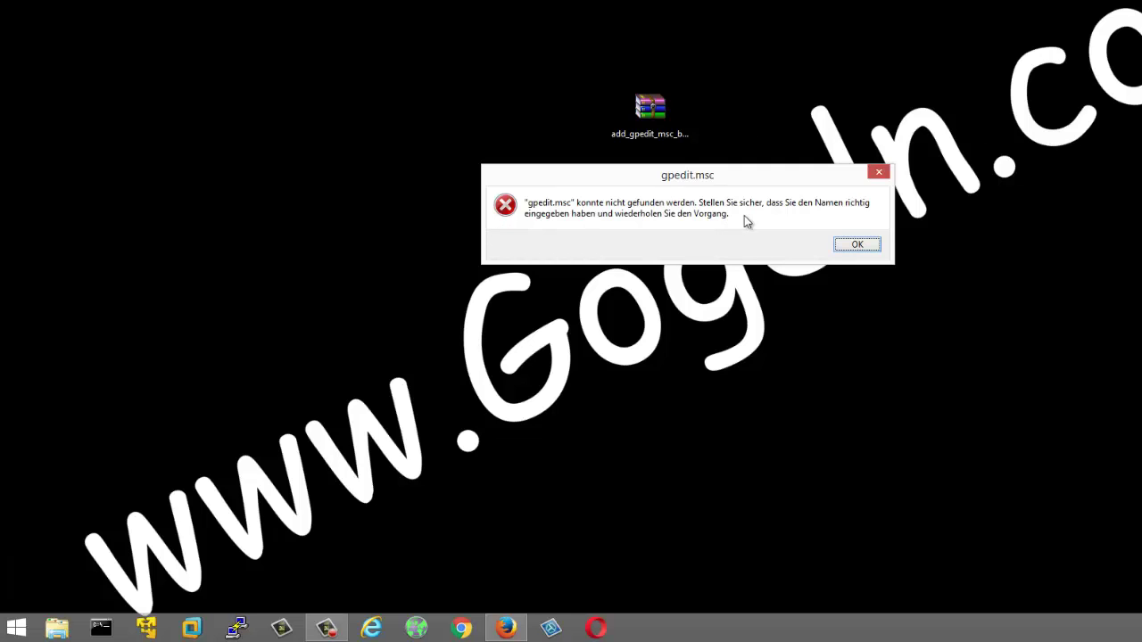
pyautogui.click(859, 245)
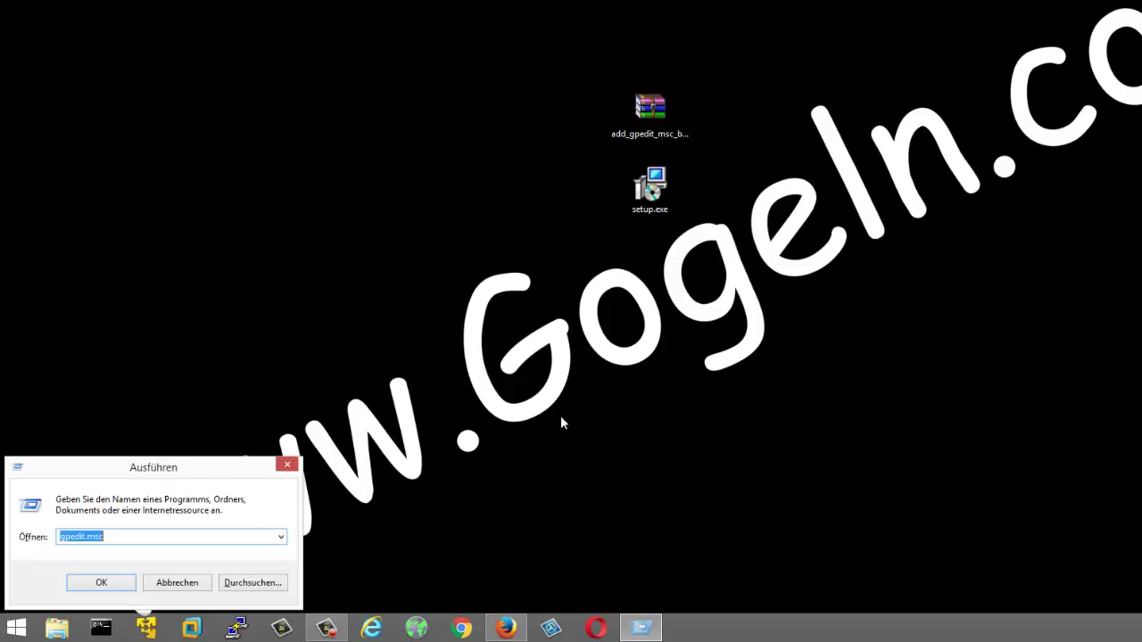
pyautogui.click(287, 466)
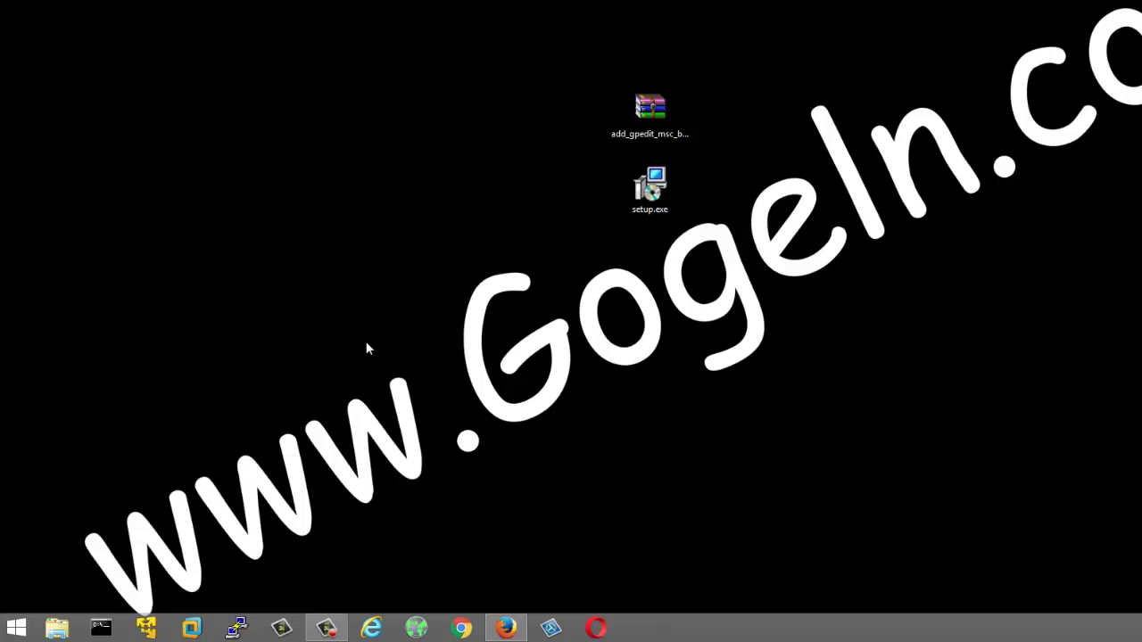
# Open Dieser PC in a maximized file explorer window and widen the folder tree.
pyautogui.press('super+Pause')
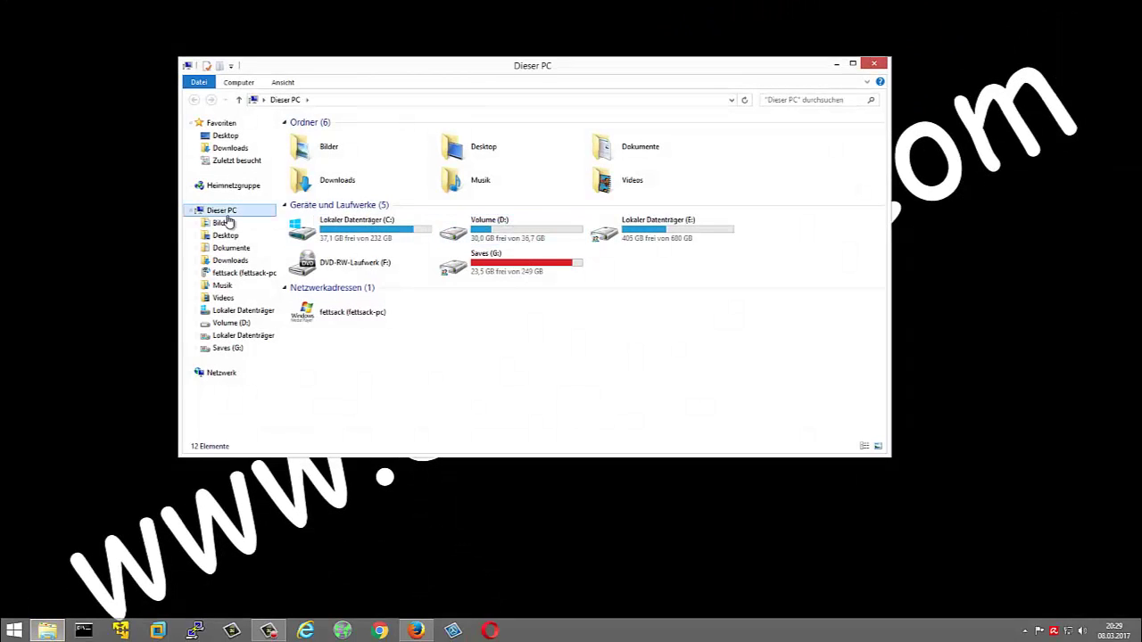
pyautogui.click(852, 64)
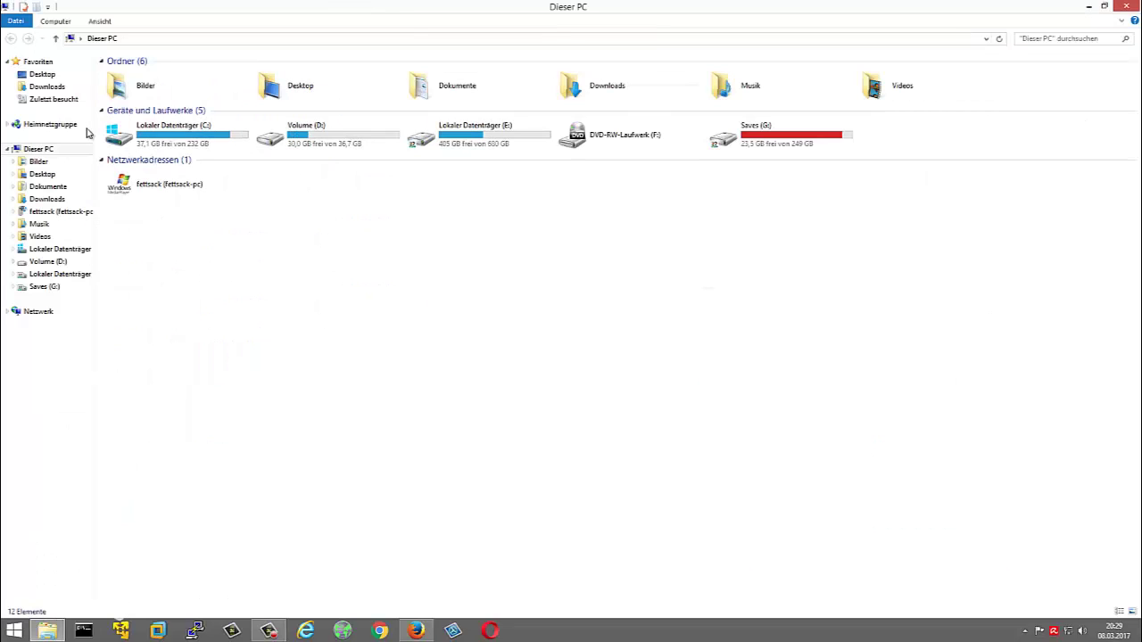
pyautogui.moveTo(93, 56); pyautogui.dragTo(215, 58)
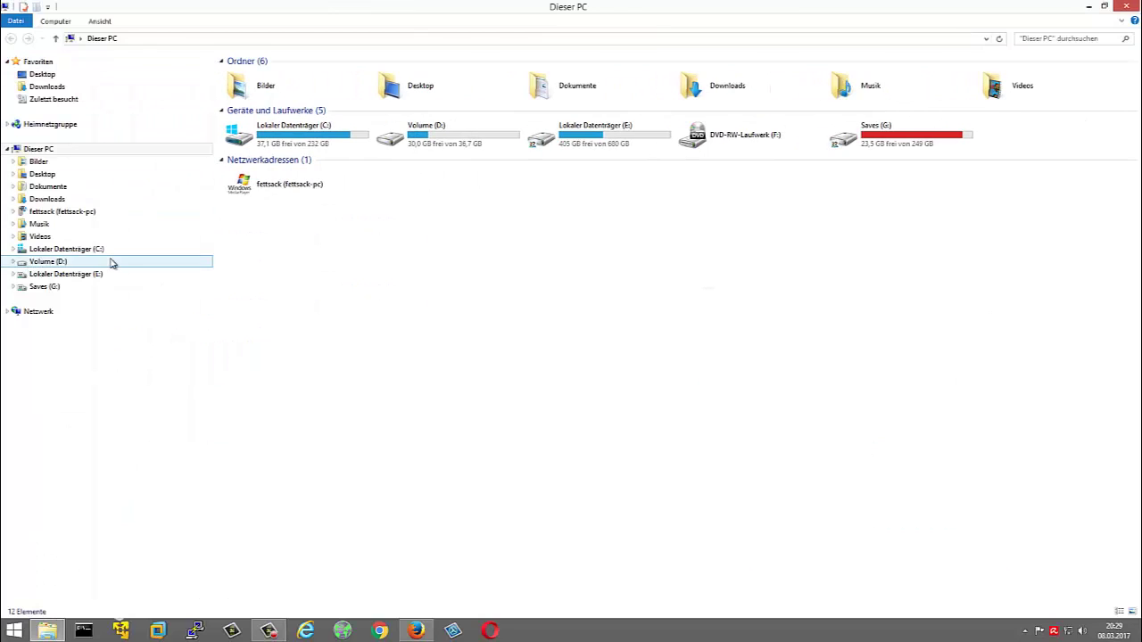
# Expand drive C: and its Windows folder in the folder tree, and open the SysWOW64 folder.
pyautogui.click(12, 249)
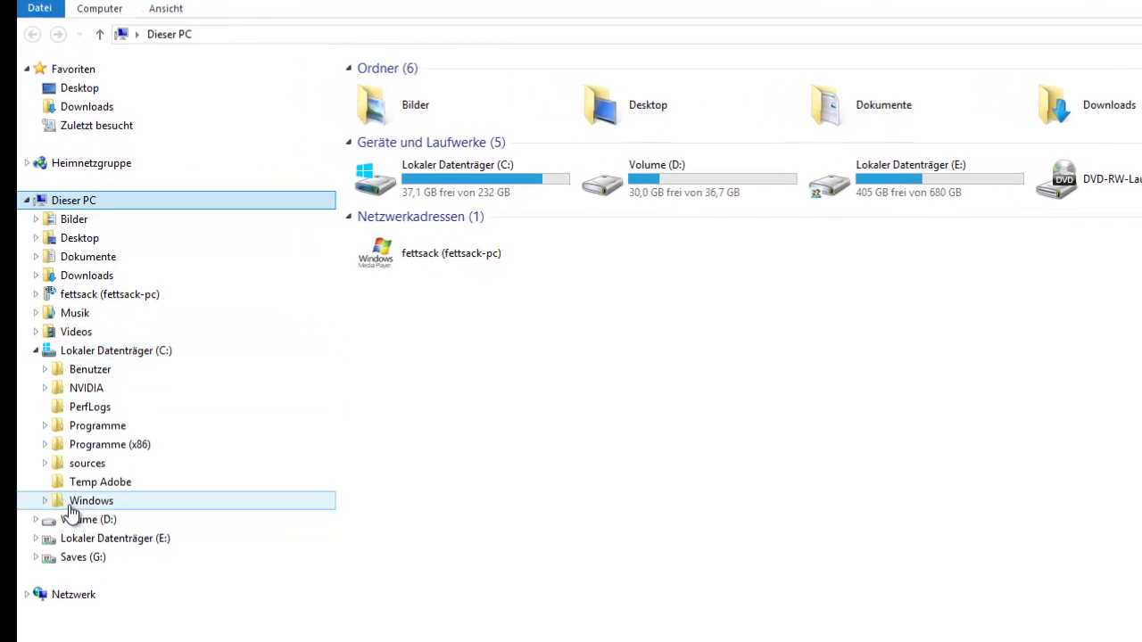
pyautogui.click(46, 501)
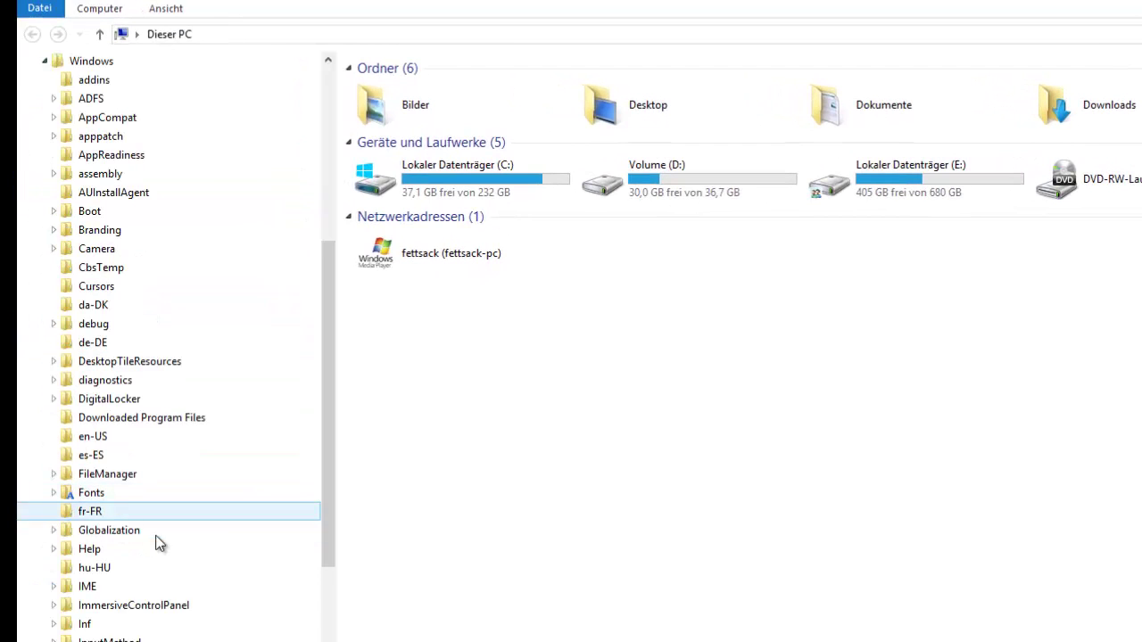
pyautogui.scroll(-3, 153, 546)
pyautogui.scroll(-4, 161, 562)
pyautogui.click(158, 551)
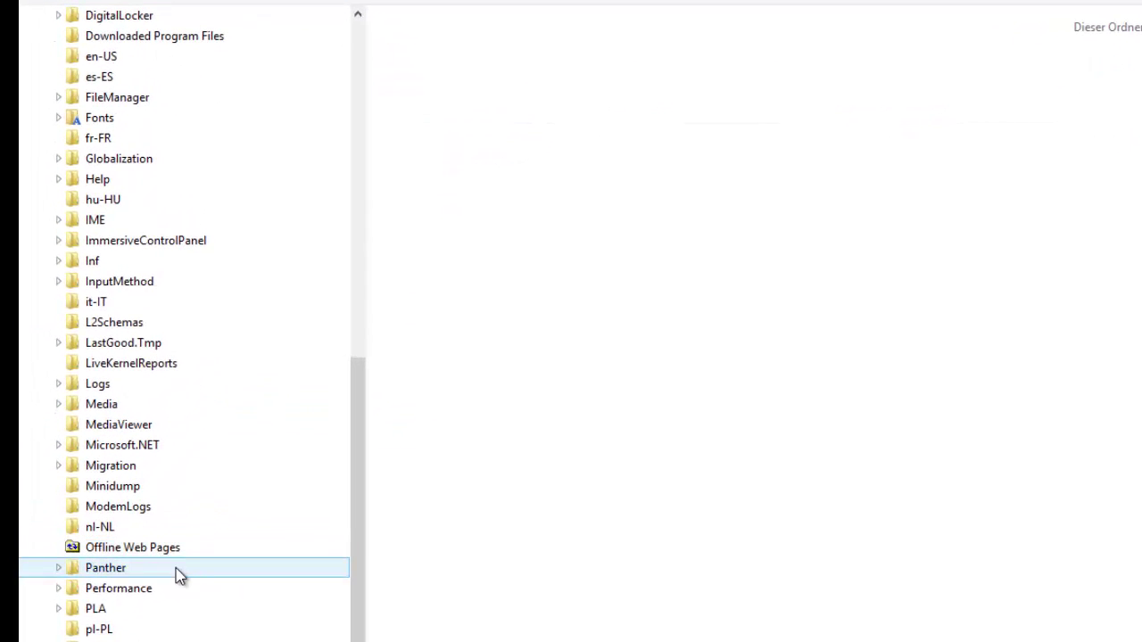
pyautogui.scroll(-7, 178, 575)
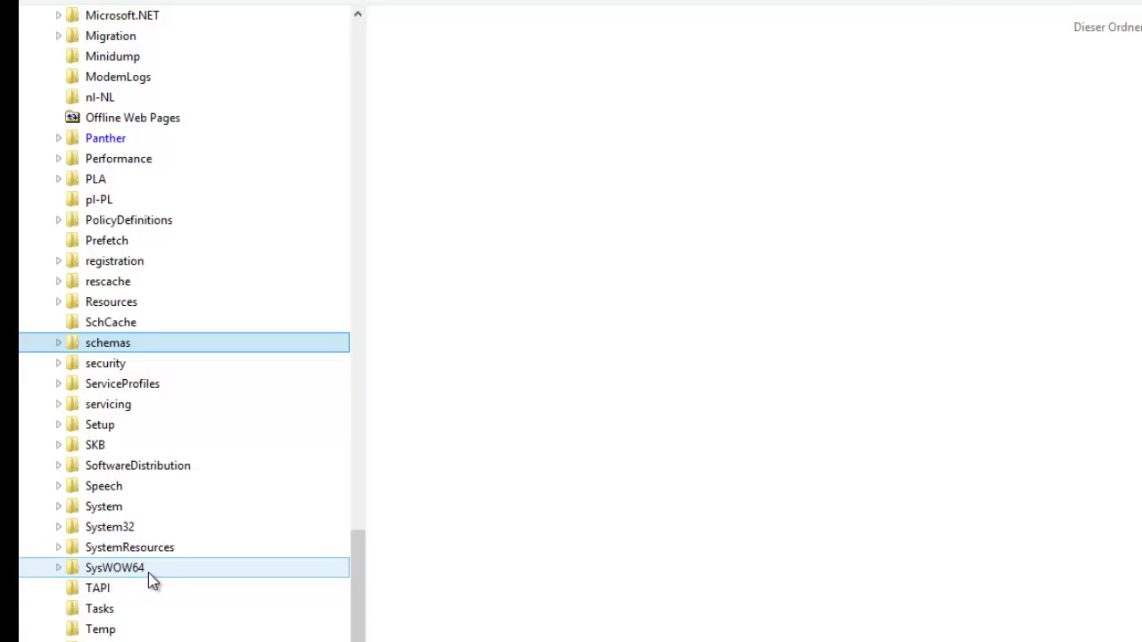
pyautogui.click(94, 572)
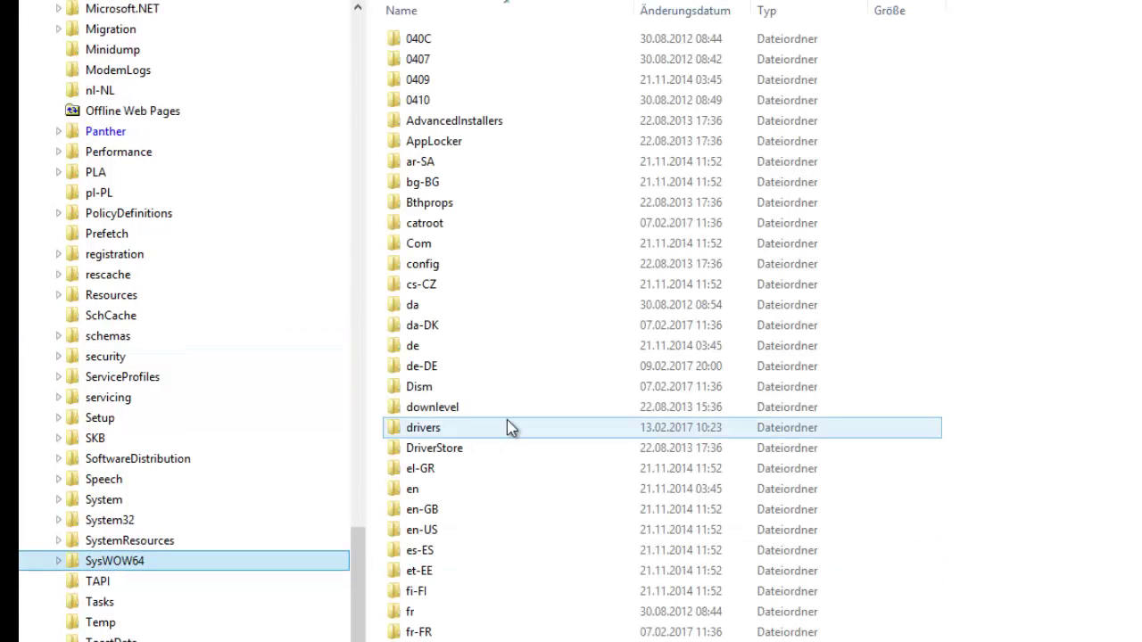
# Copy the GroupPolicy and GroupPolicyUsers folders together with the gpedit.msc file from SysWOW64.
pyautogui.scroll(4, 654, 335)
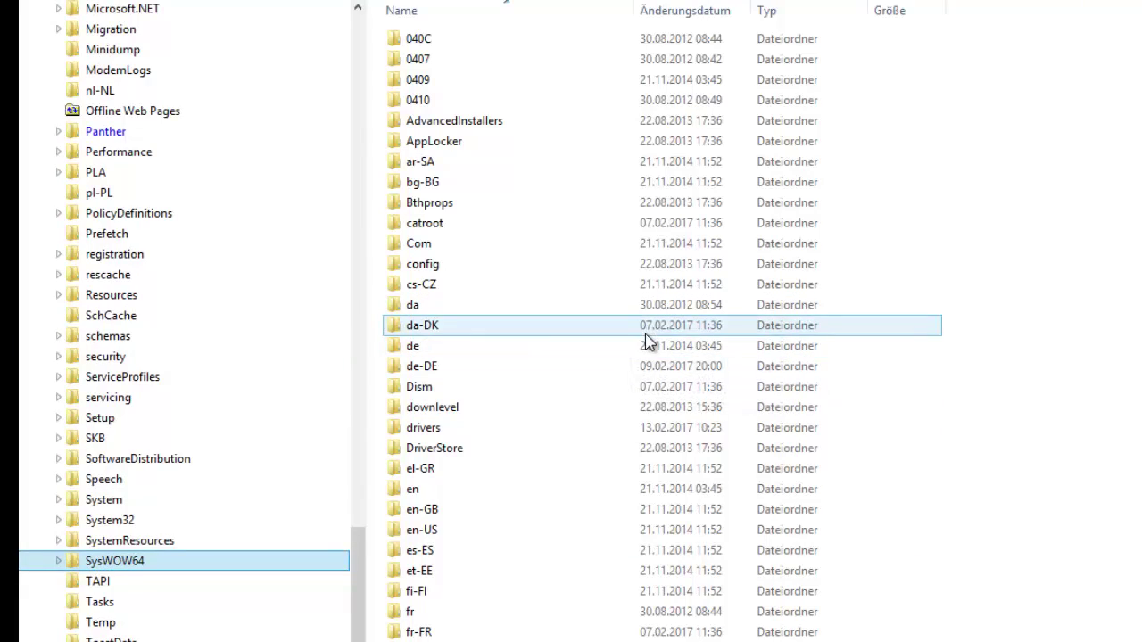
pyautogui.scroll(-3, 575, 178)
pyautogui.scroll(-2, 504, 392)
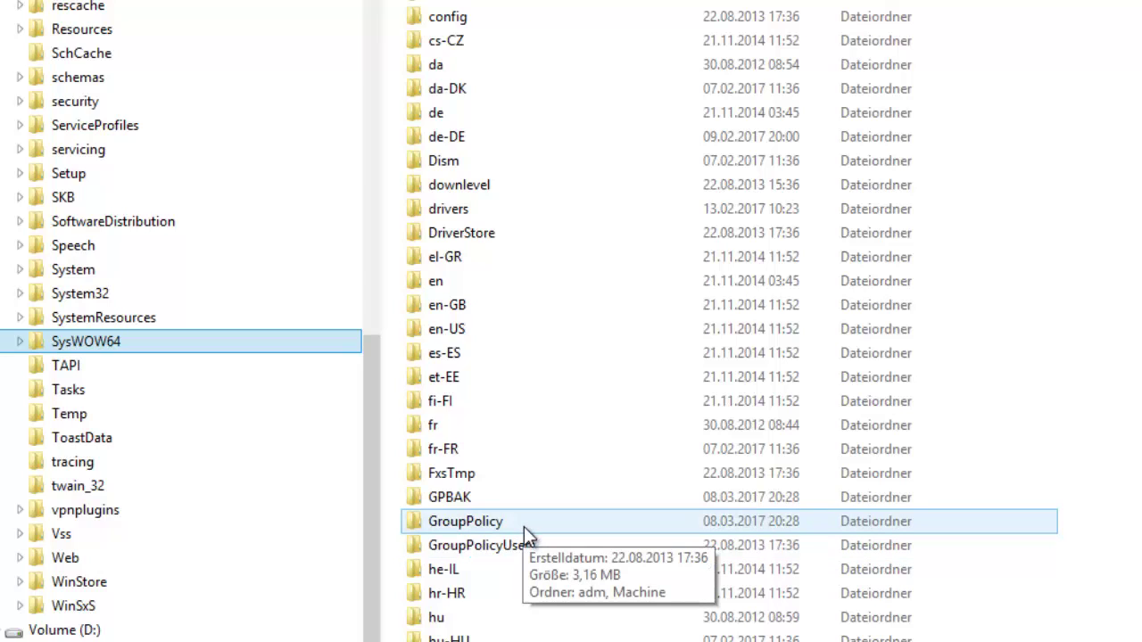
pyautogui.click(524, 526)
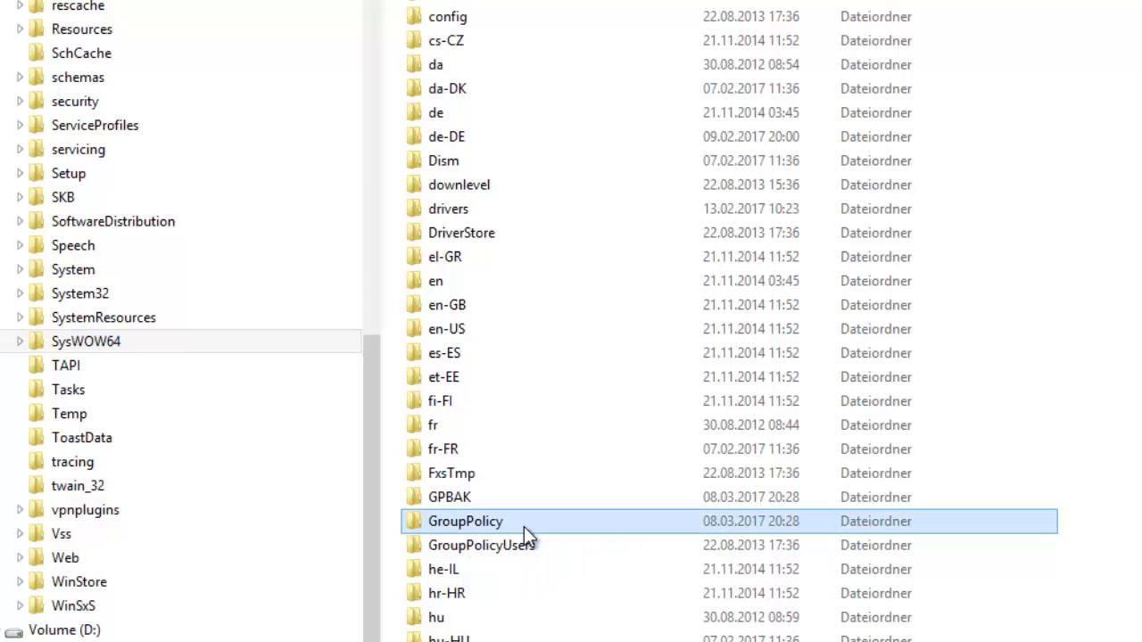
pyautogui.keyDown('ctrl'); pyautogui.click(587, 544); pyautogui.keyUp('ctrl')
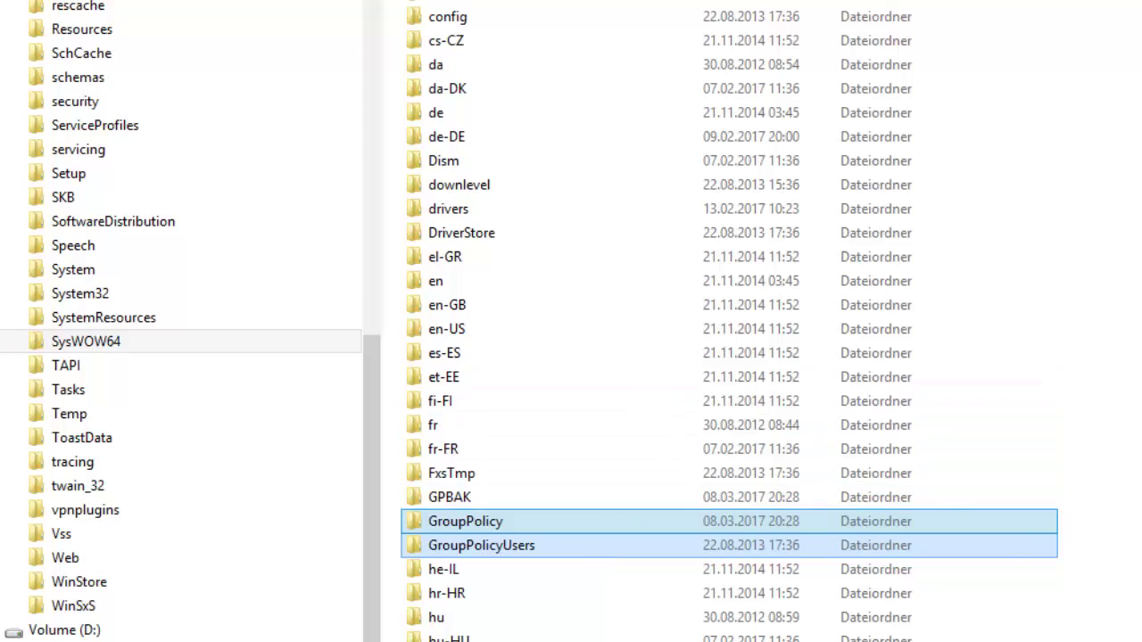
pyautogui.scroll(-12, 673, 487)
pyautogui.scroll(-20, 673, 486)
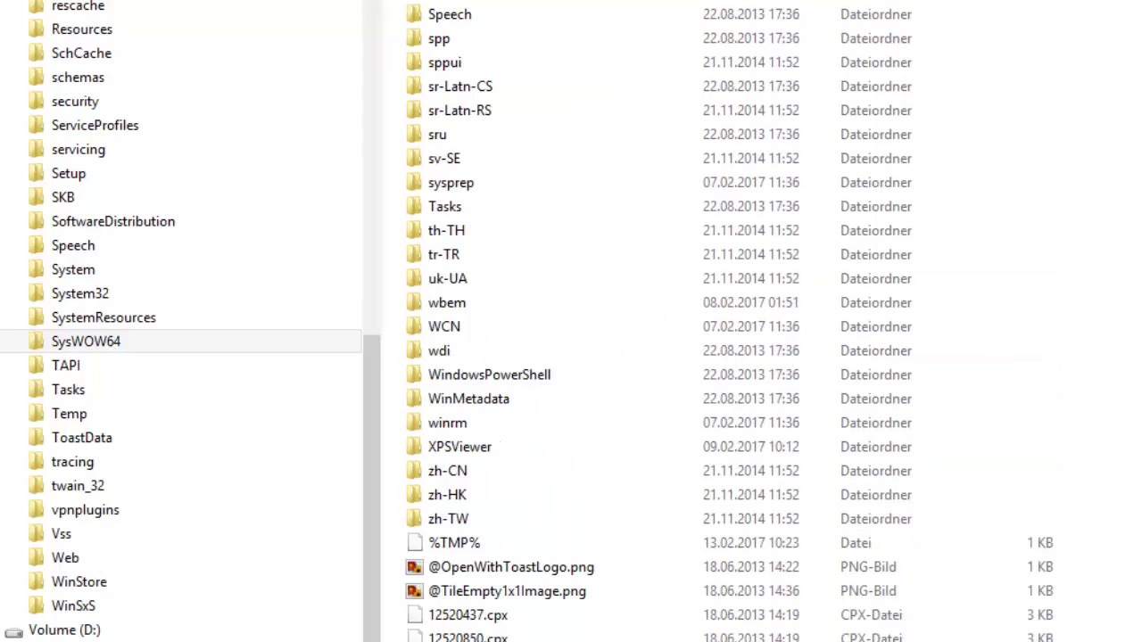
pyautogui.scroll(-20, 723, 192)
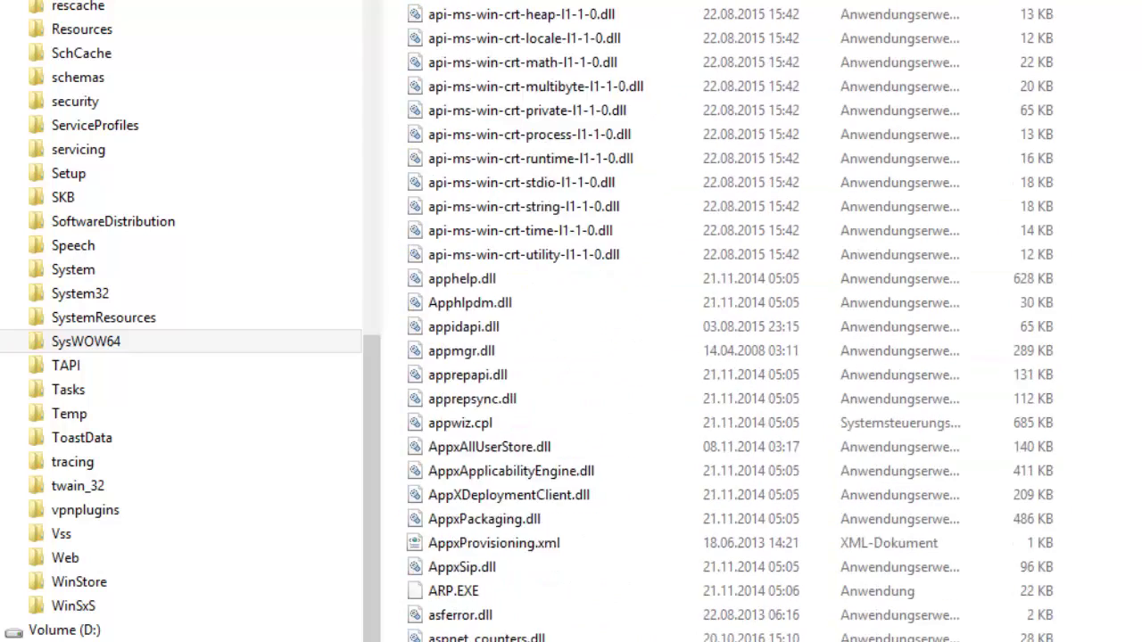
pyautogui.scroll(-5, 746, 244)
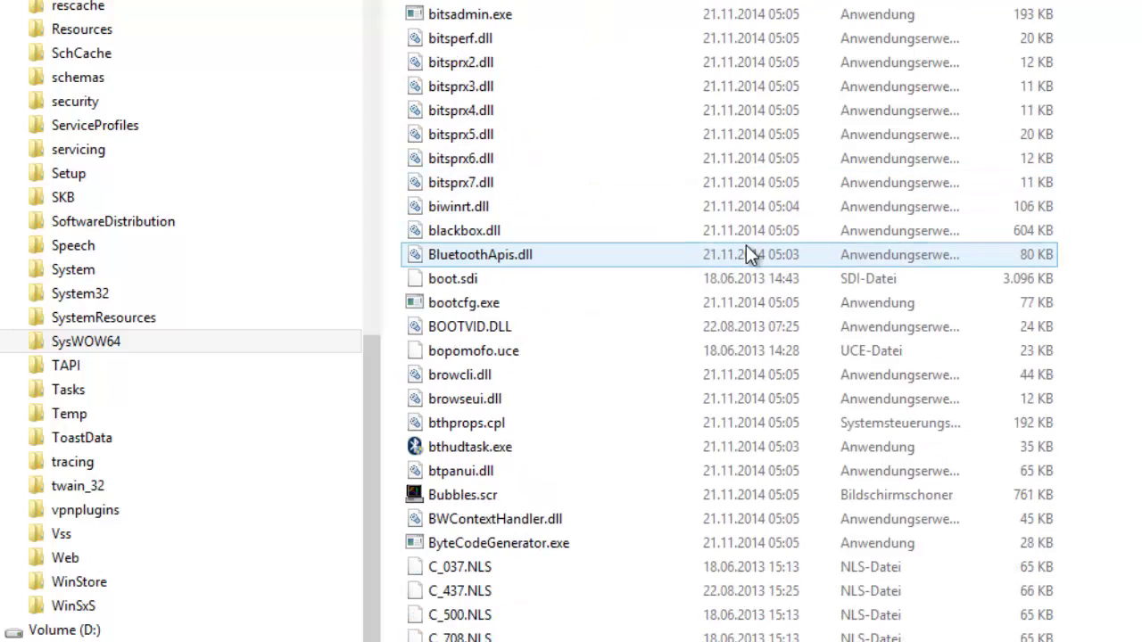
pyautogui.scroll(-15, 776, 228)
pyautogui.scroll(-20, 828, 185)
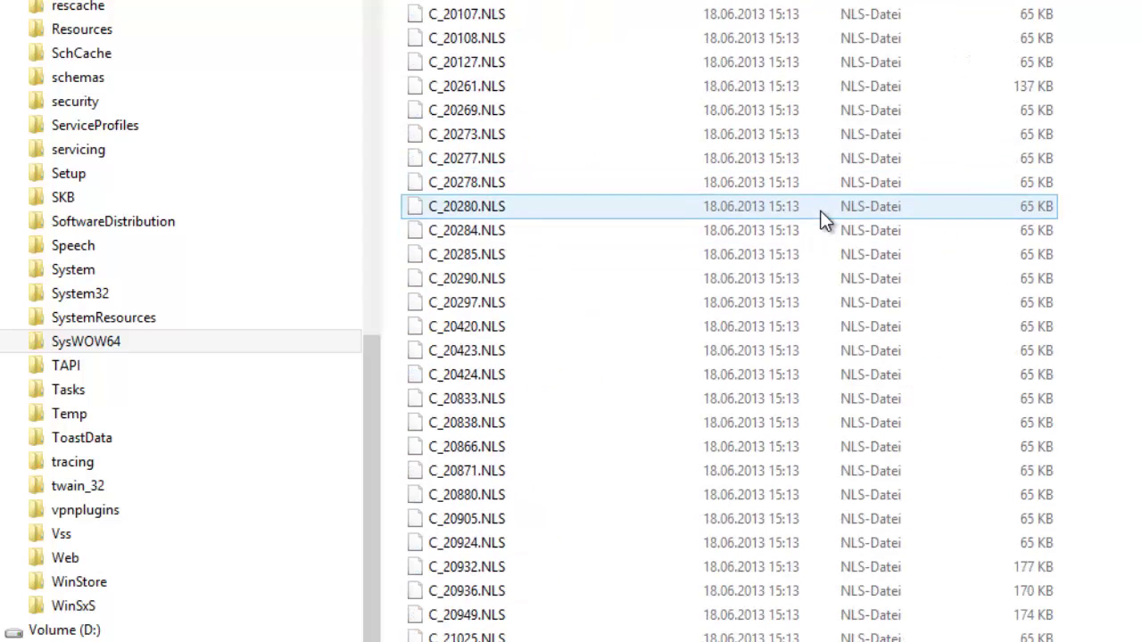
pyautogui.scroll(-20, 819, 223)
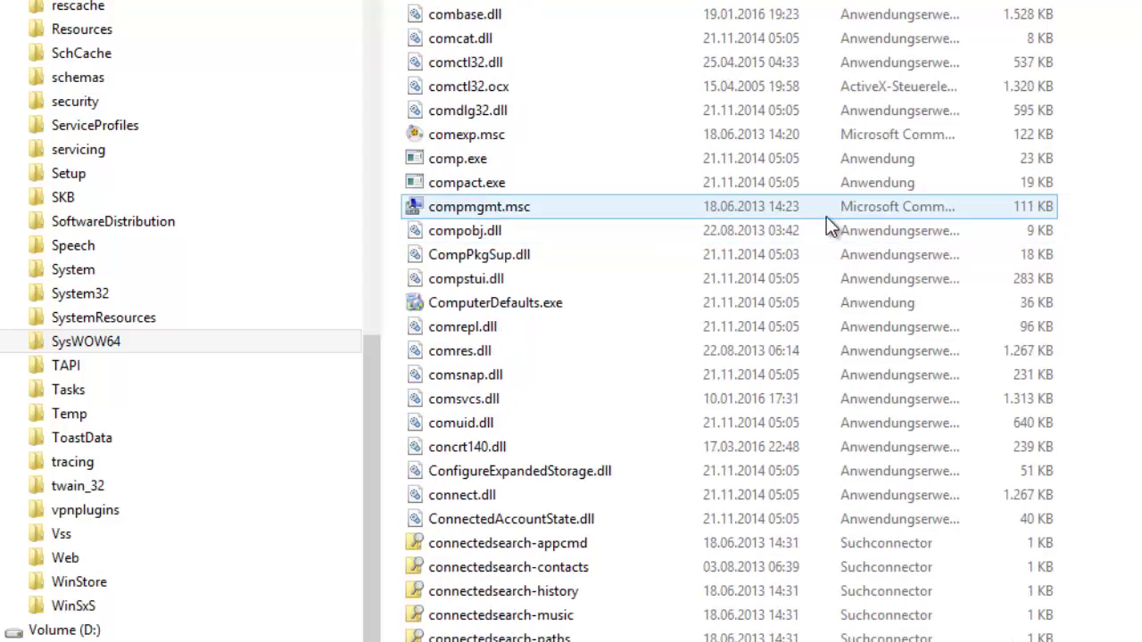
pyautogui.scroll(-20, 883, 239)
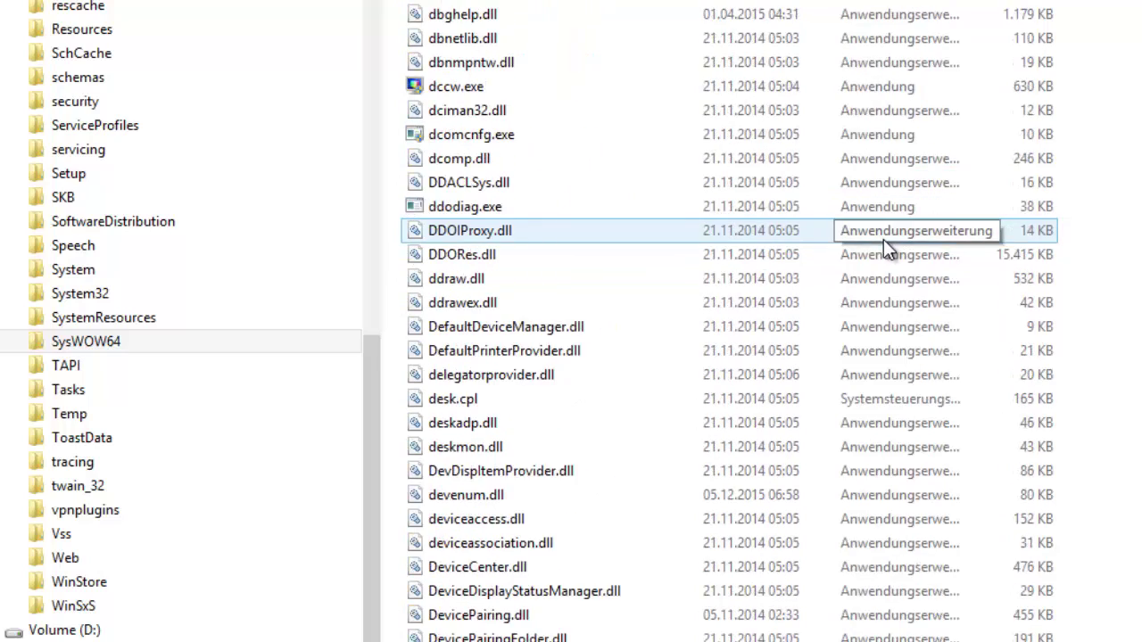
pyautogui.scroll(-20, 897, 239)
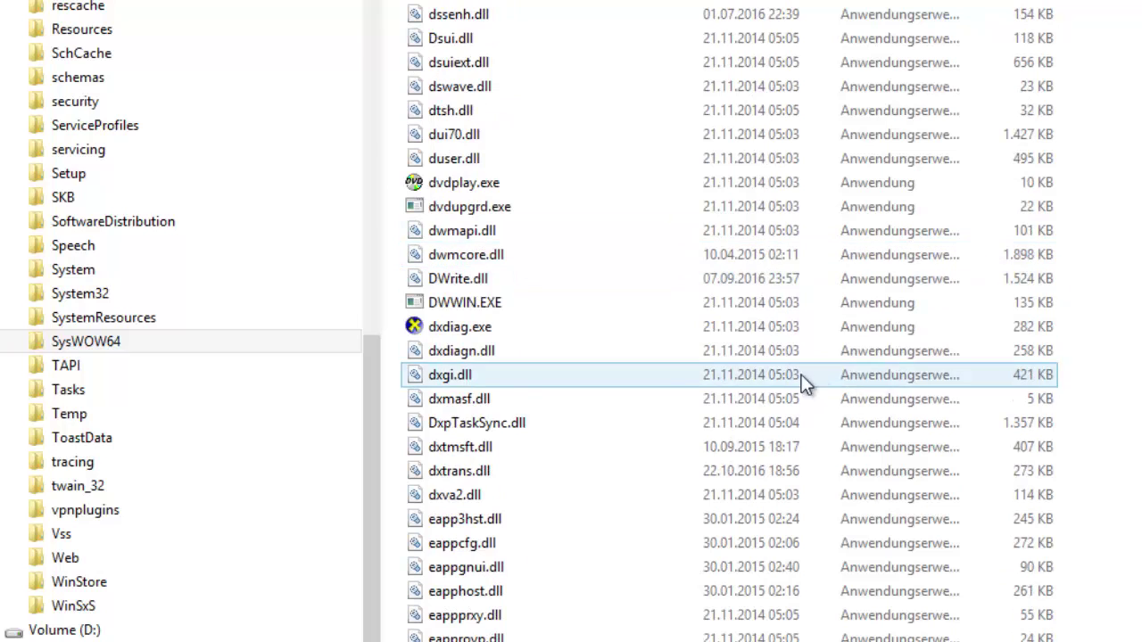
pyautogui.scroll(-7, 721, 385)
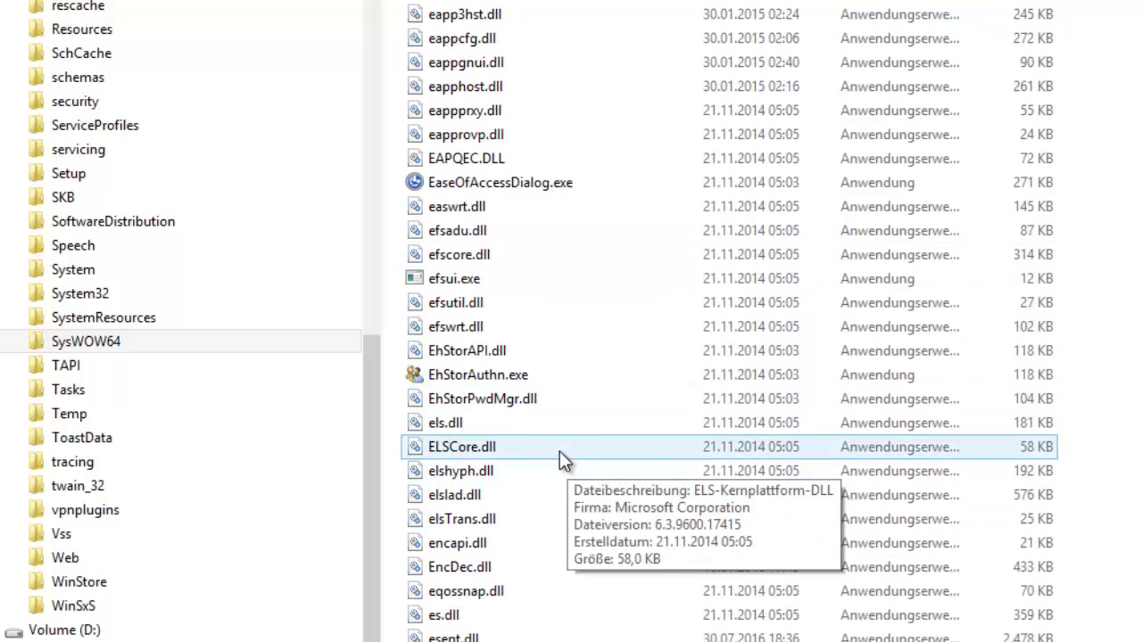
pyautogui.scroll(-20, 603, 442)
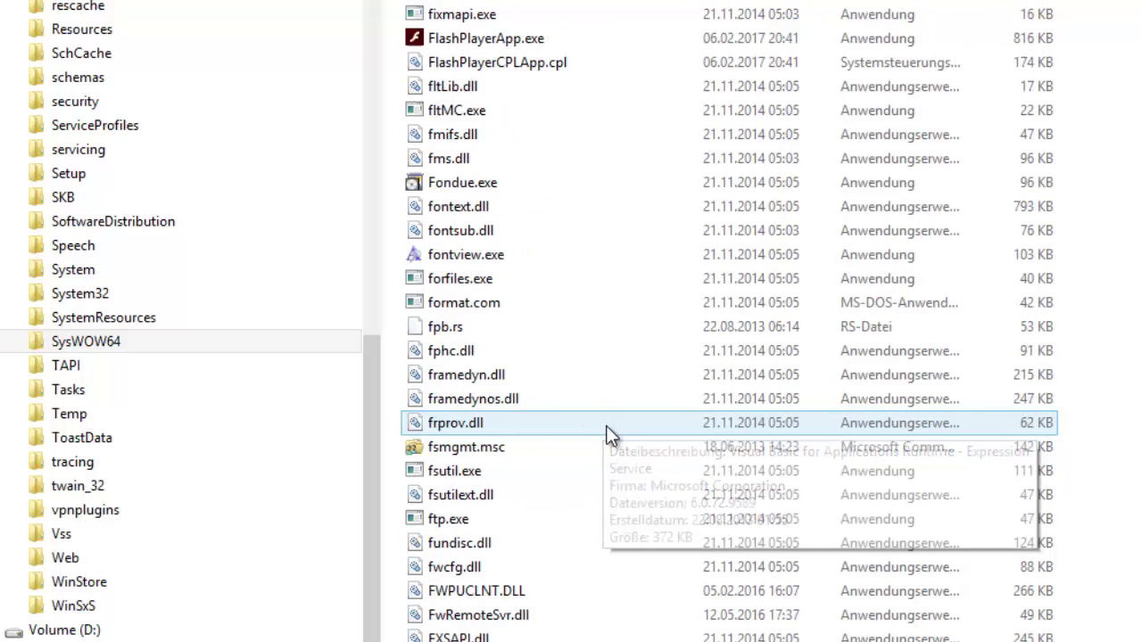
pyautogui.scroll(-7, 601, 437)
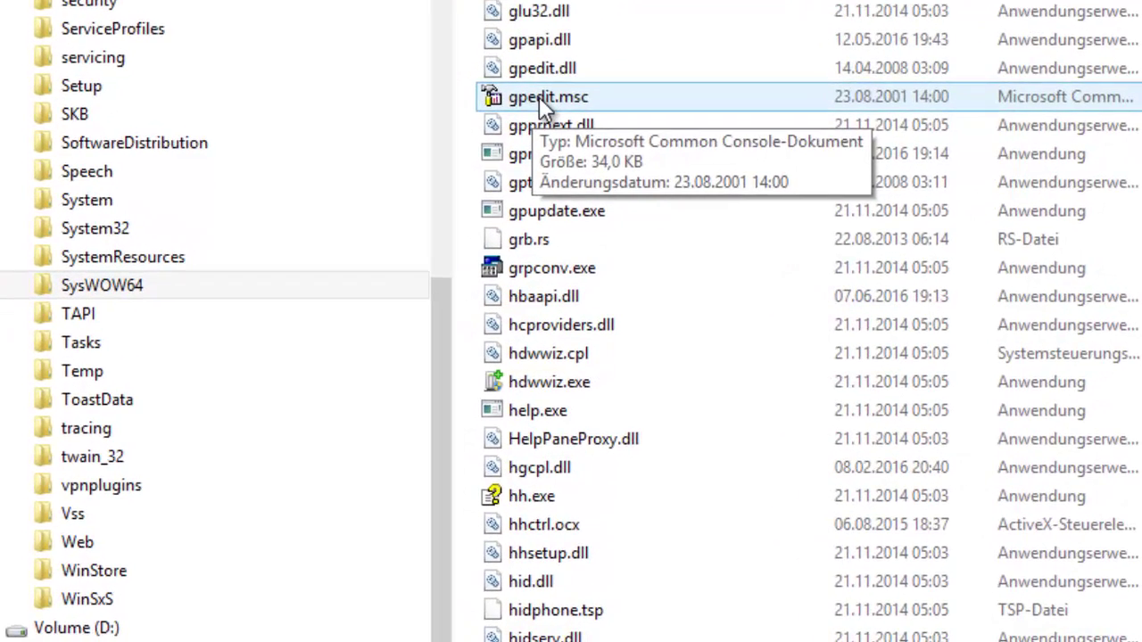
pyautogui.click(456, 184)
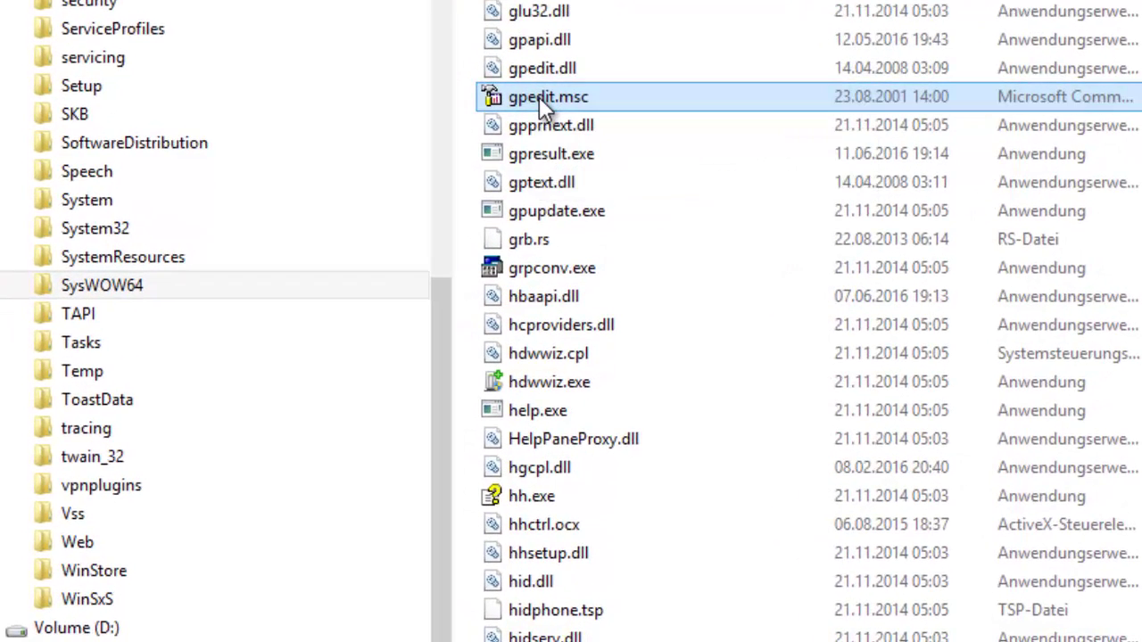
pyautogui.rightClick(539, 96)
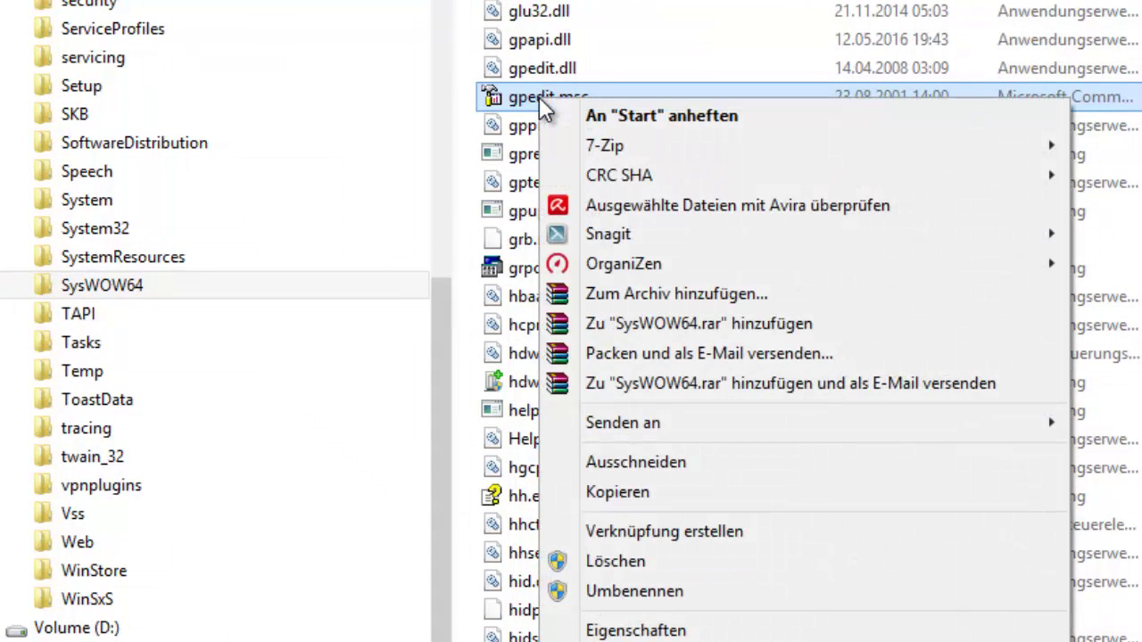
pyautogui.click(633, 491)
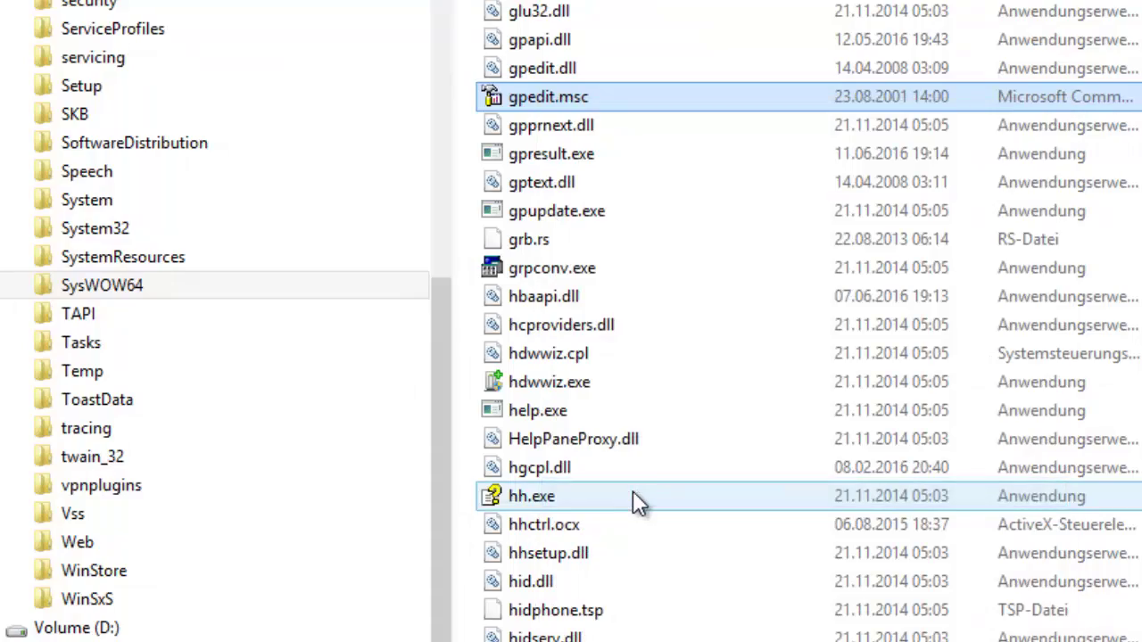
# Return to the Windows folder on drive C: in the folder tree and open its System32 folder.
pyautogui.moveTo(449, 373); pyautogui.dragTo(482, 18)
pyautogui.scroll(10, 660, 127)
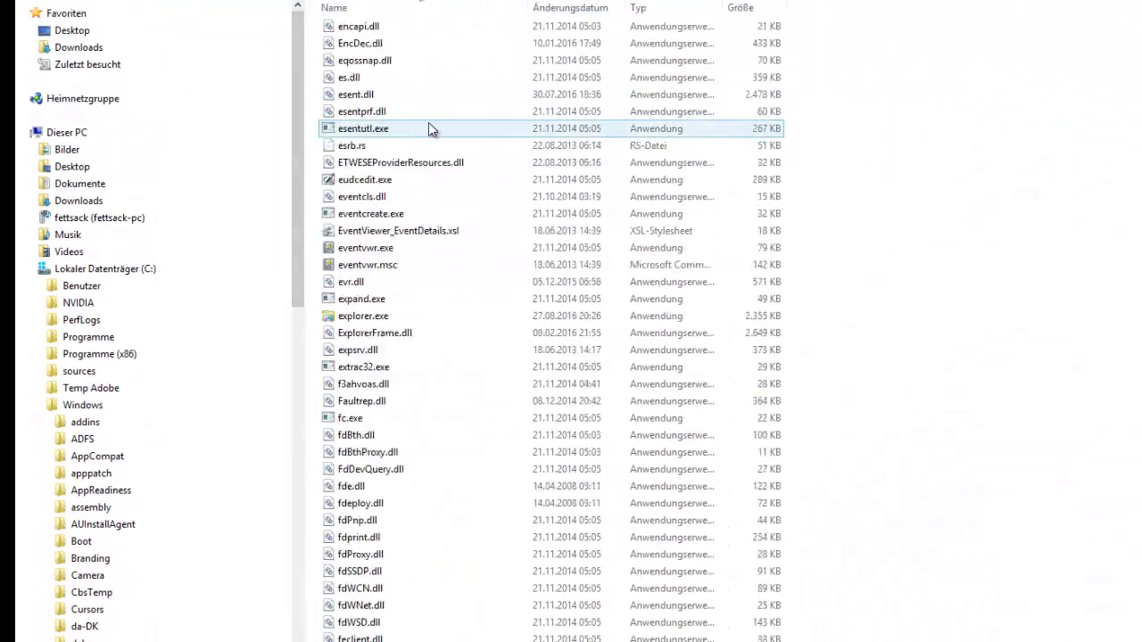
pyautogui.scroll(20, 429, 128)
pyautogui.scroll(-1, 536, 330)
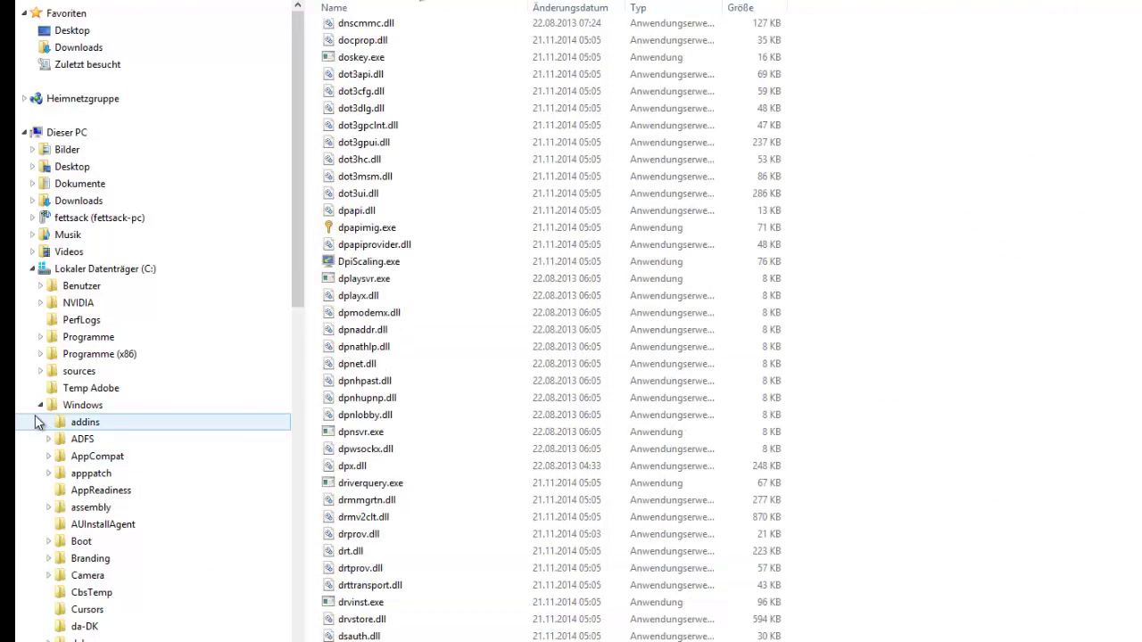
pyautogui.click(40, 405)
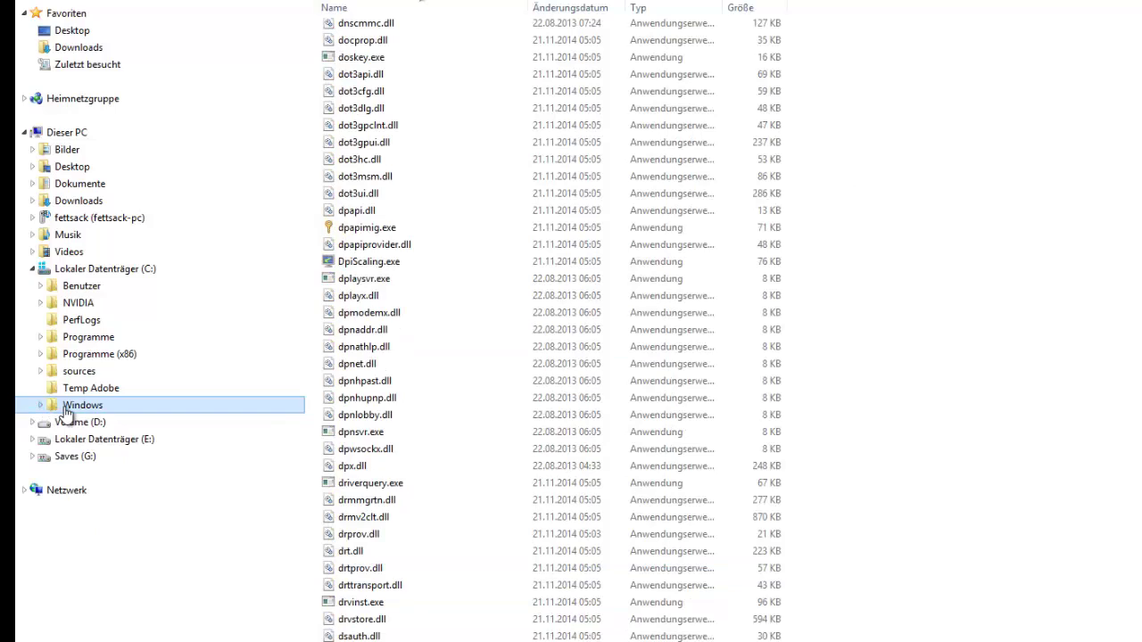
pyautogui.click(41, 379)
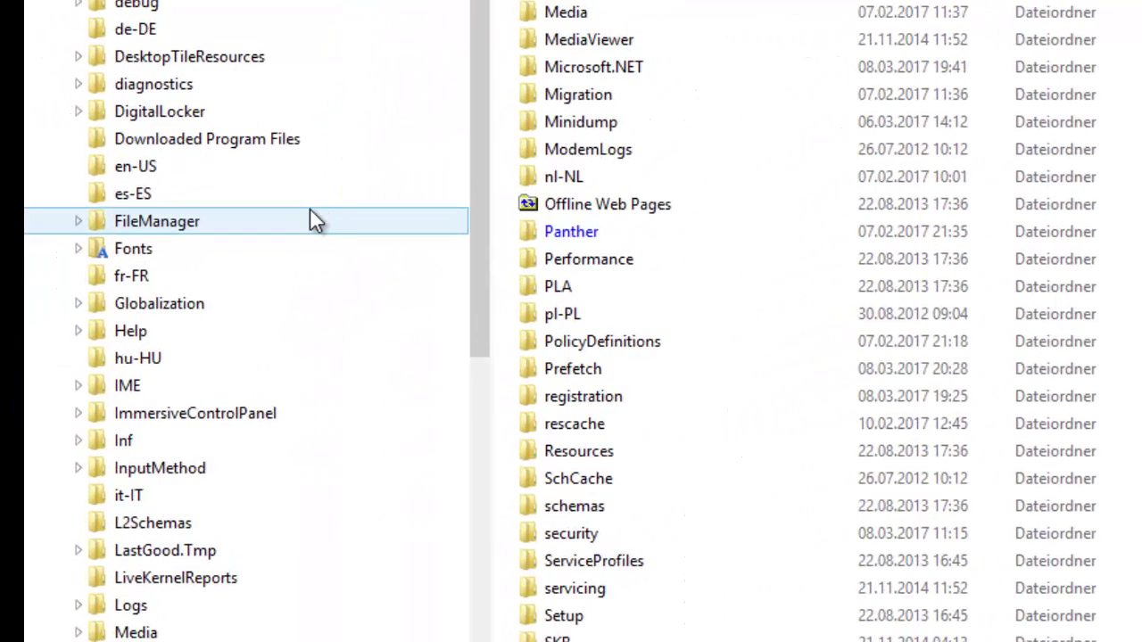
pyautogui.click(310, 221)
pyautogui.scroll(-6, 310, 209)
pyautogui.scroll(-5, 312, 415)
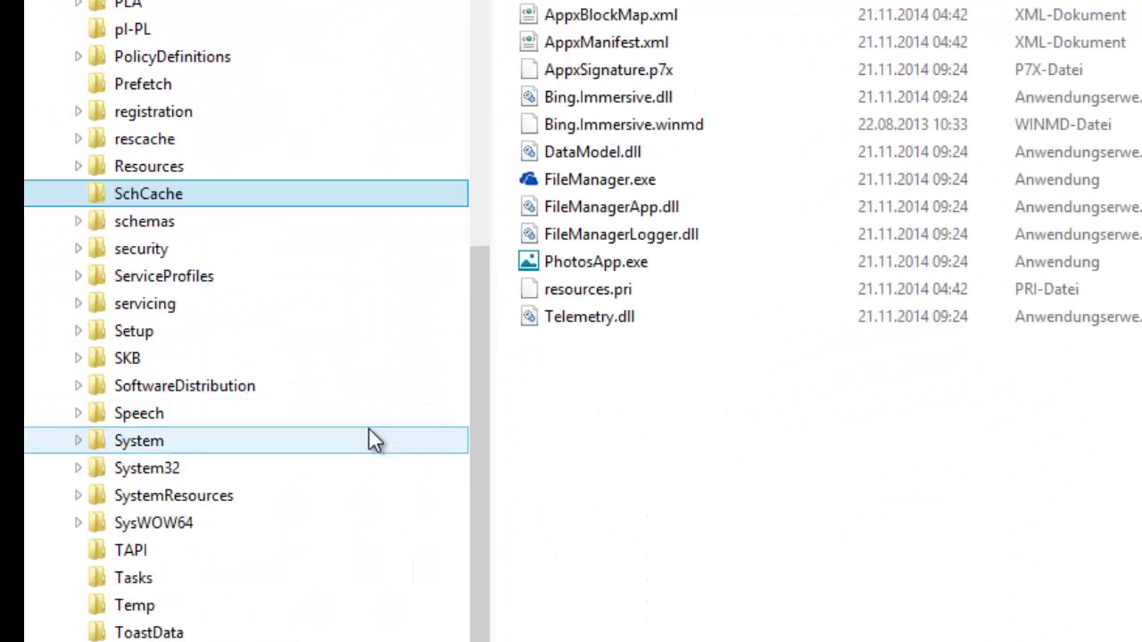
pyautogui.rightClick(162, 468)
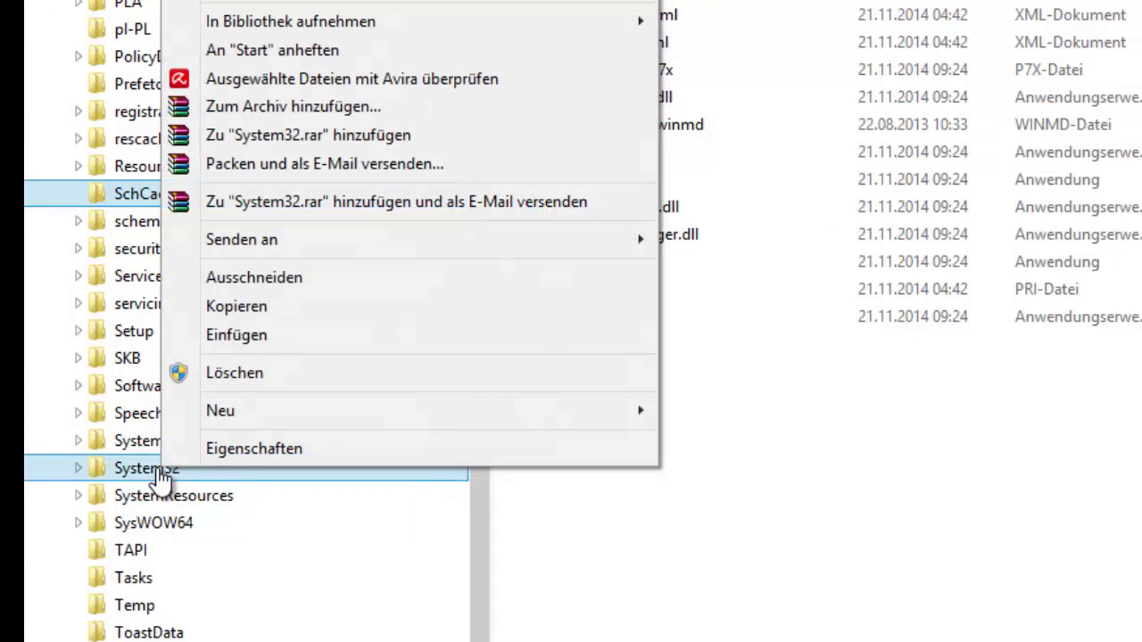
pyautogui.click(294, 474)
# Paste the copied folders and files into System32, continuing with administrator permissions for all current items.
pyautogui.rightClick(349, 473)
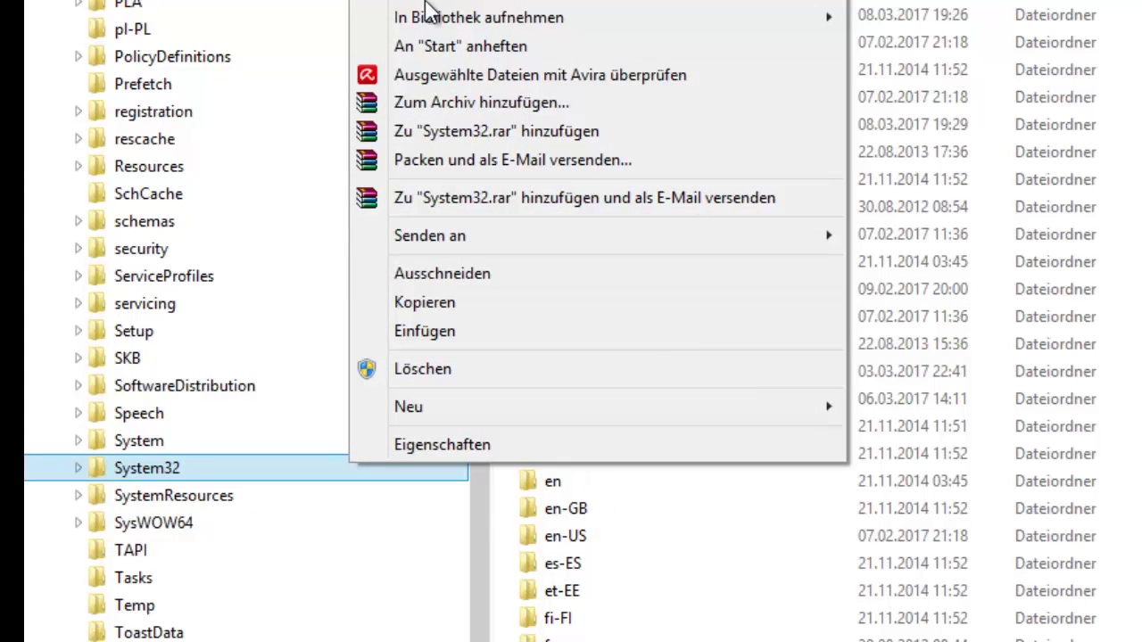
pyautogui.click(462, 337)
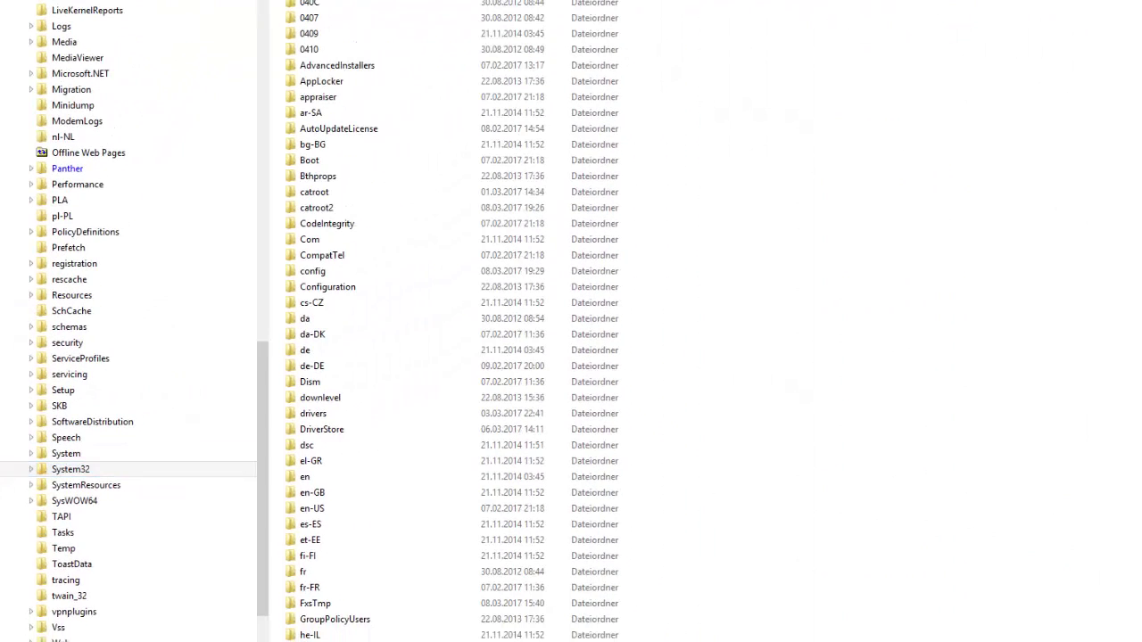
pyautogui.click(227, 631)
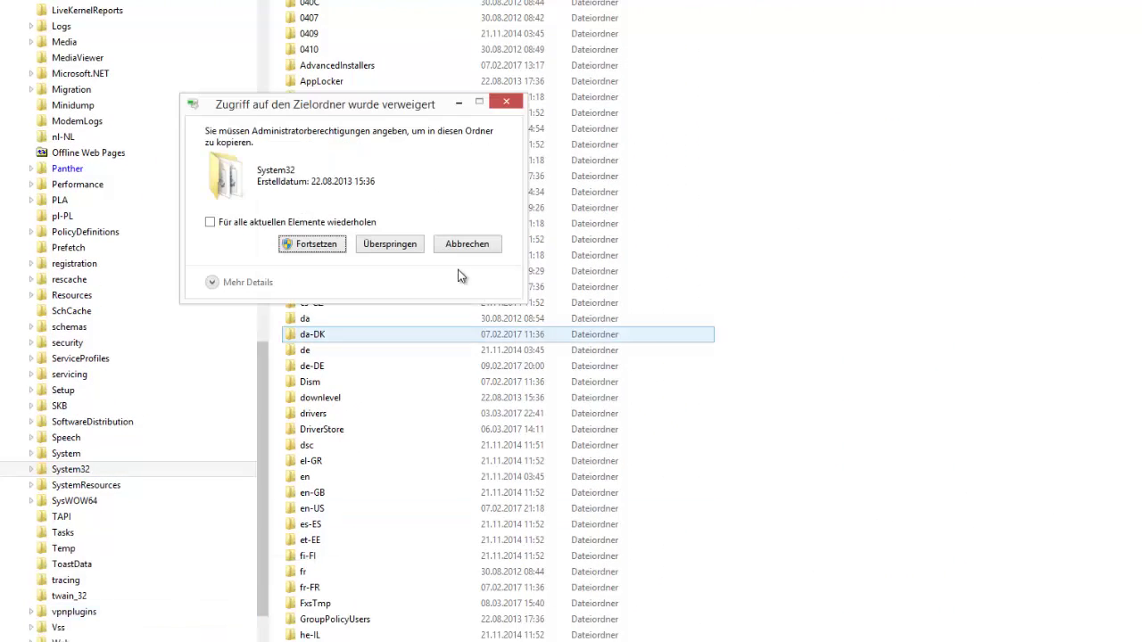
pyautogui.click(326, 251)
pyautogui.click(329, 250)
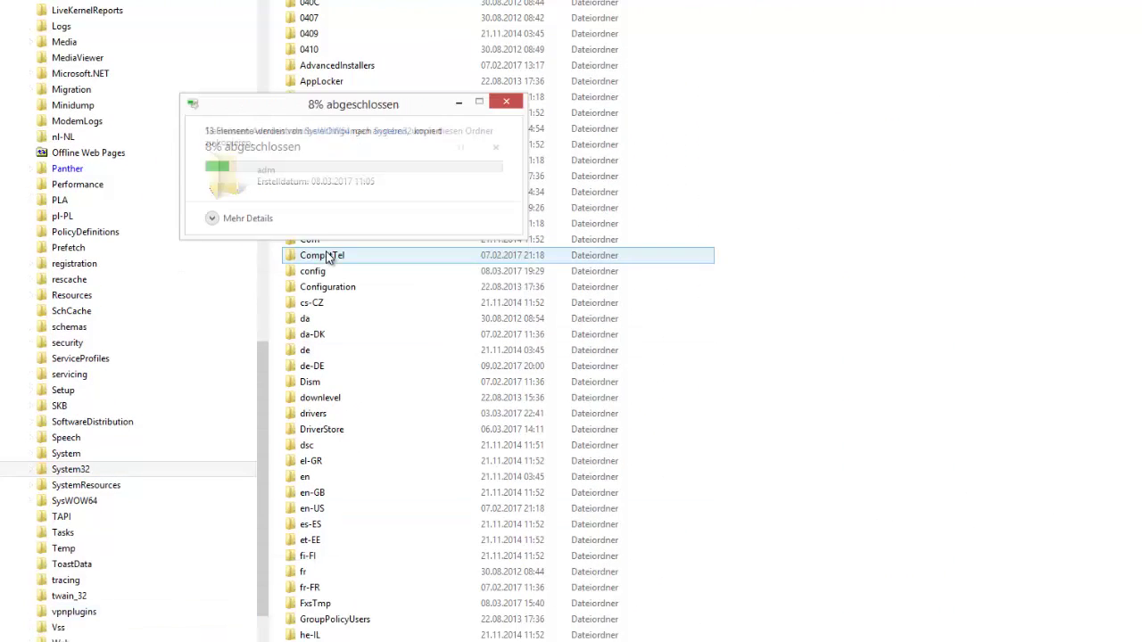
pyautogui.click(329, 251)
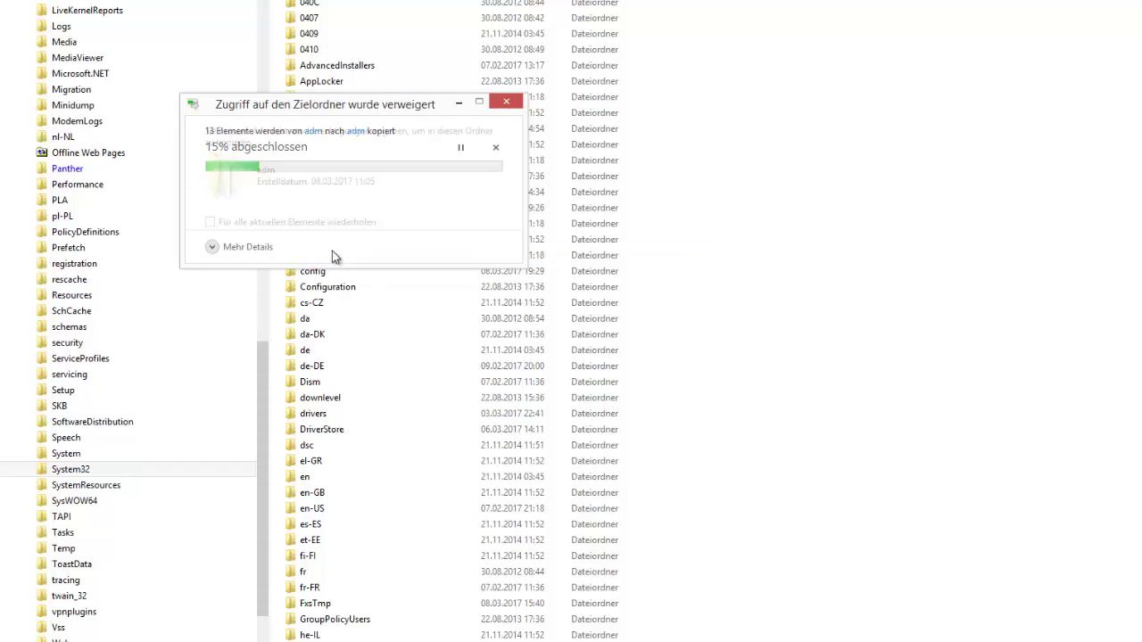
pyautogui.click(332, 251)
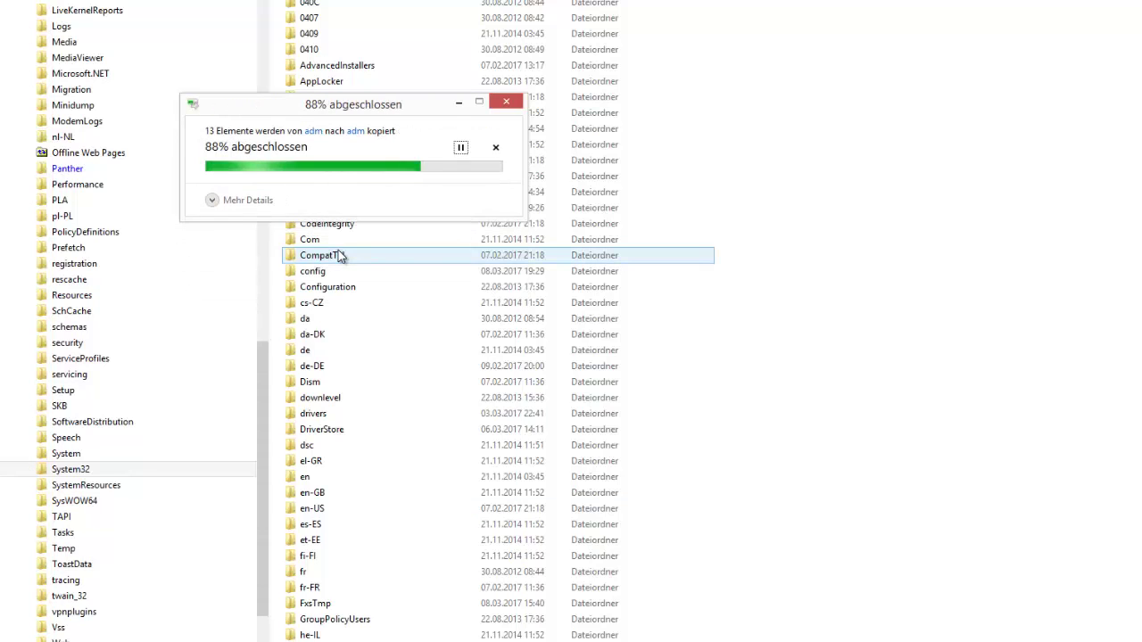
pyautogui.click(339, 256)
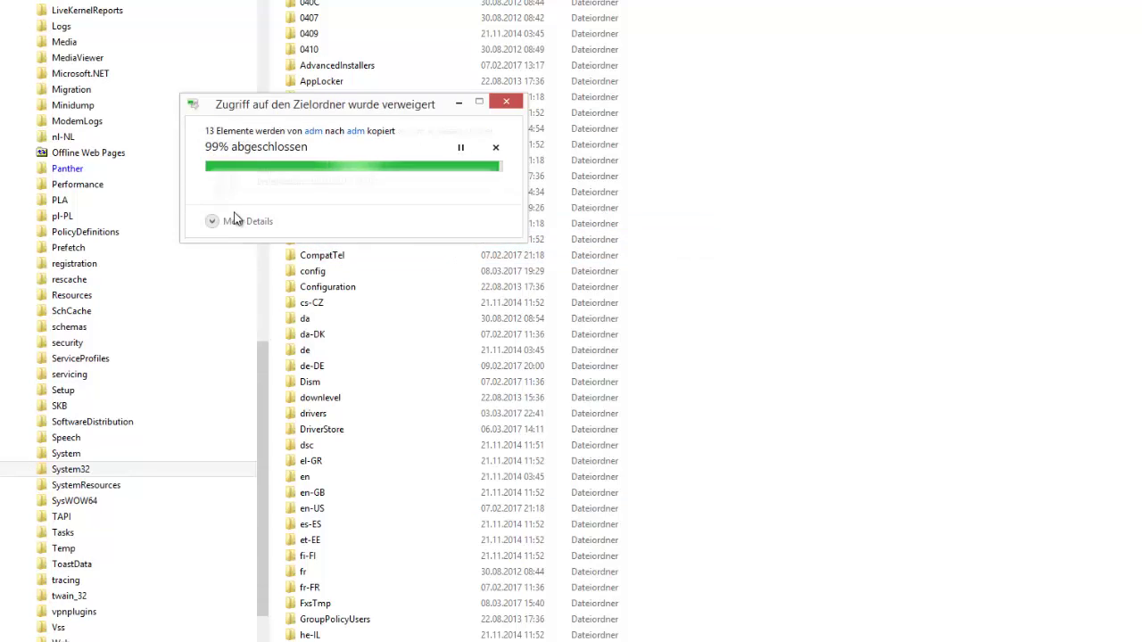
pyautogui.click(238, 224)
pyautogui.click(319, 254)
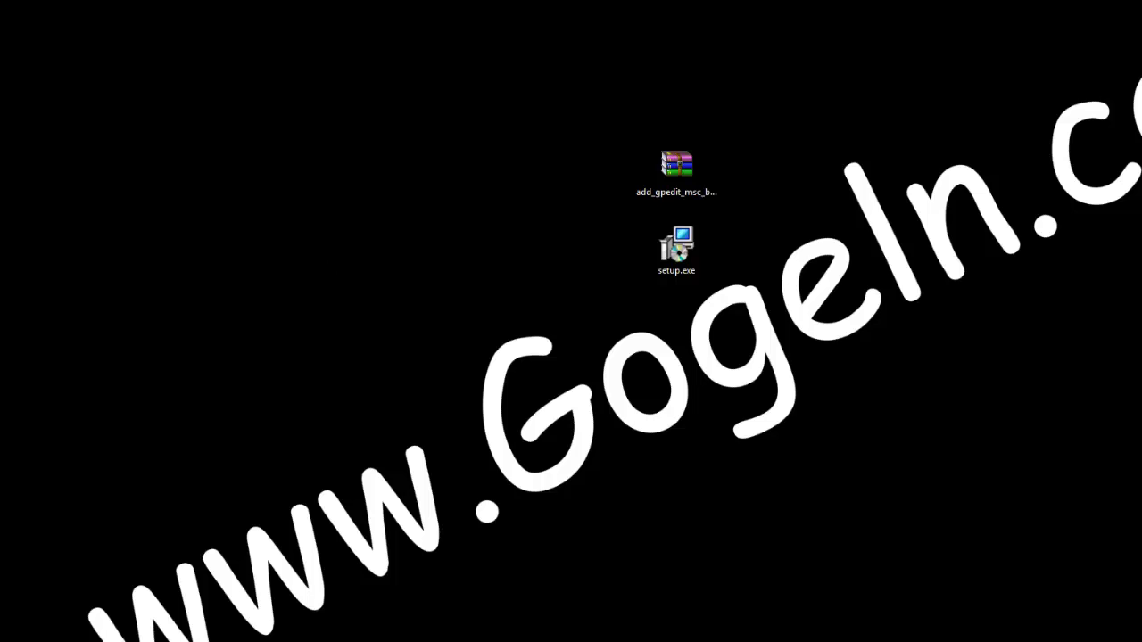
# Launch gpedit.msc through the Run dialog and reposition the Group Policy window.
pyautogui.press('super+r')
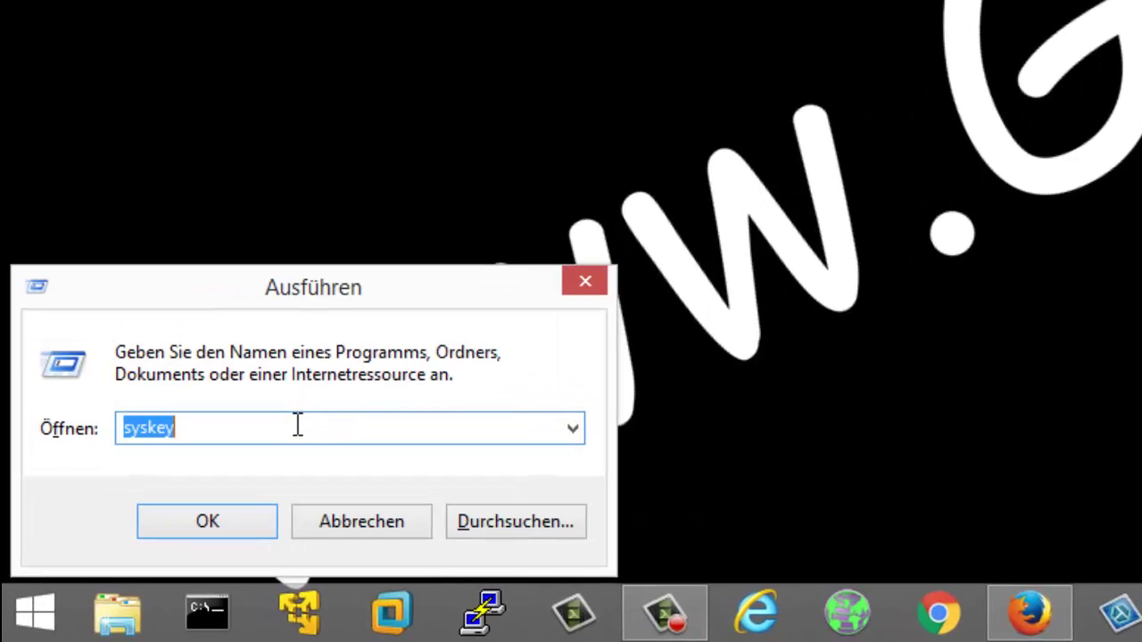
pyautogui.write('gpedit')
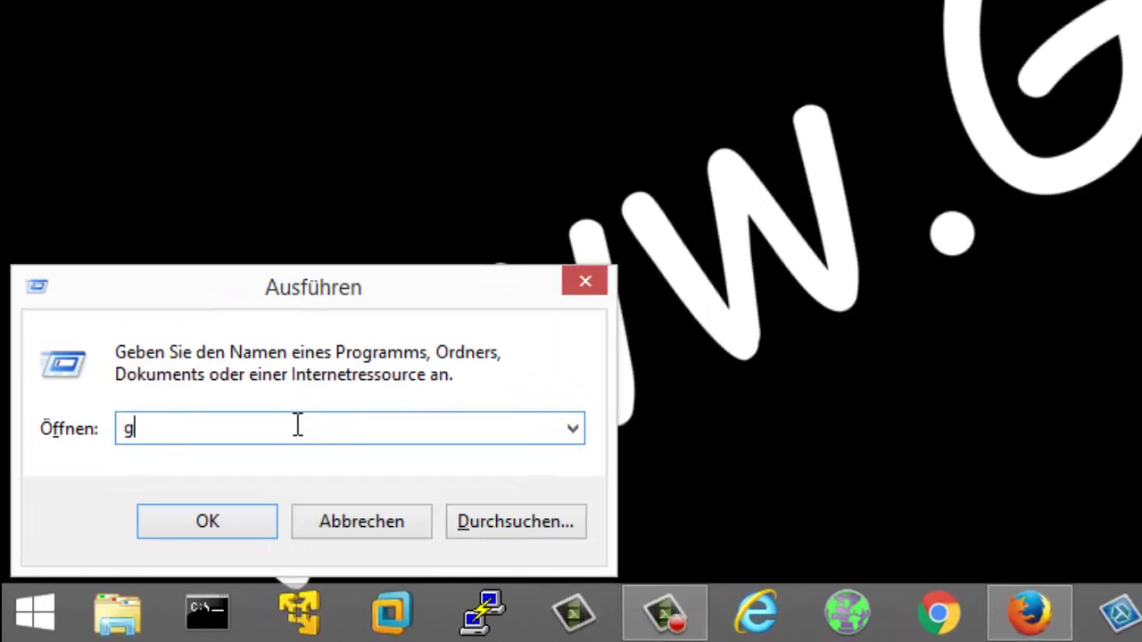
pyautogui.write('.msc')
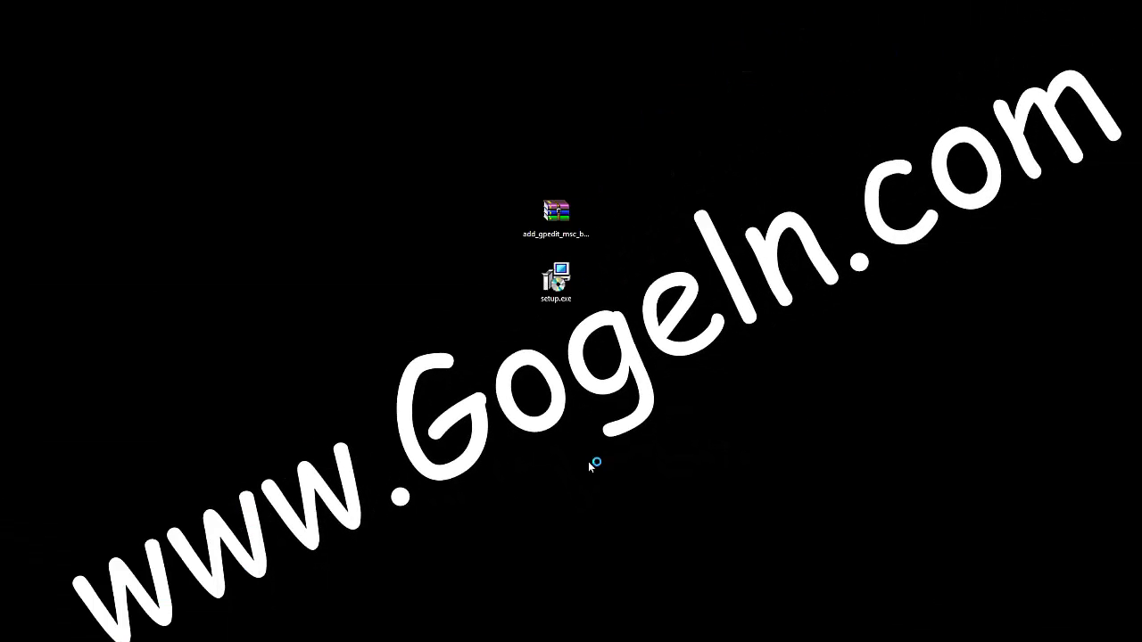
pyautogui.moveTo(395, 61); pyautogui.dragTo(678, 95)
pyautogui.moveTo(546, 88); pyautogui.dragTo(595, 100)
# Look through User Configuration by expanding its Windows Settings and Administrative Templates, and collapse it again.
pyautogui.click(459, 165)
pyautogui.click(468, 186)
pyautogui.click(134, 272)
pyautogui.click(125, 297)
pyautogui.click(71, 322)
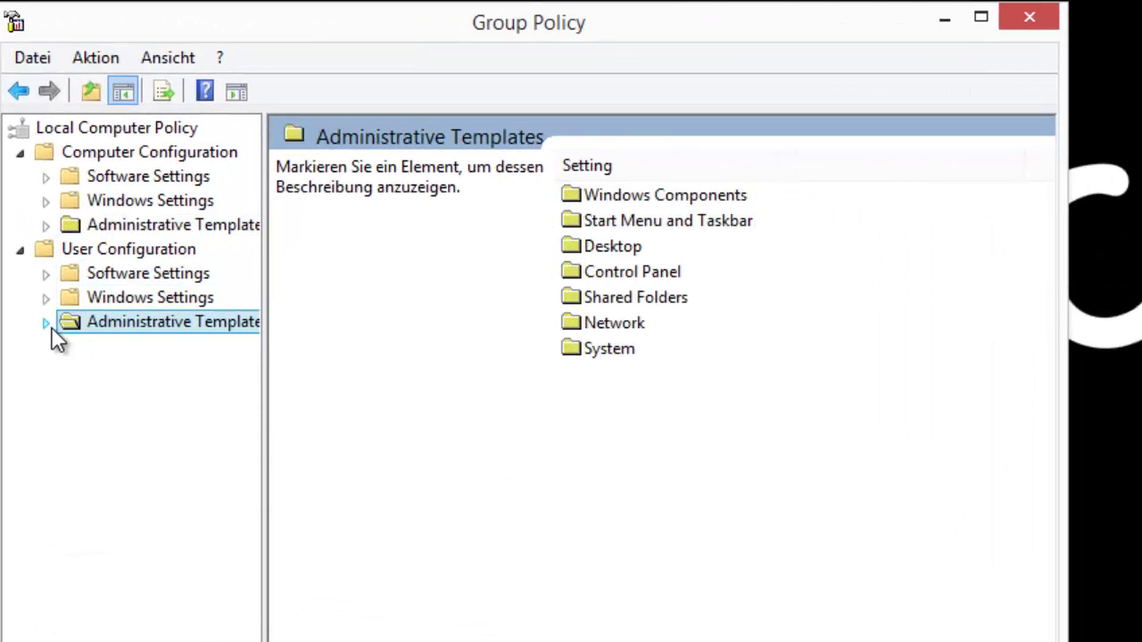
pyautogui.click(47, 323)
pyautogui.click(46, 298)
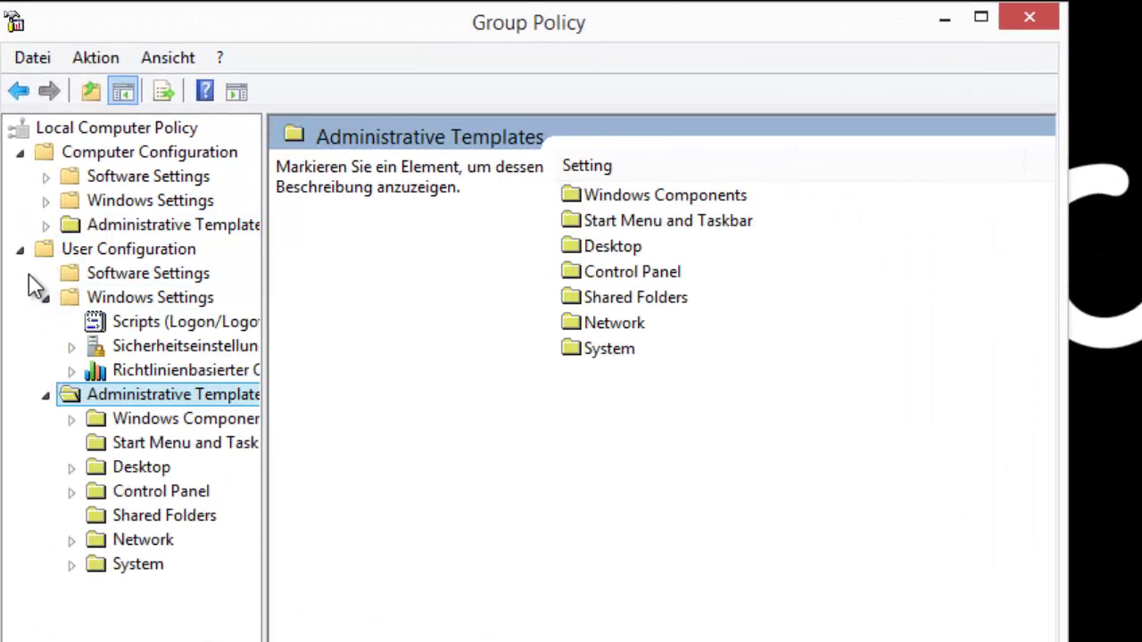
pyautogui.click(20, 249)
# Examine the Computer Configuration branch and expand its Windows Settings.
pyautogui.click(47, 225)
pyautogui.click(46, 225)
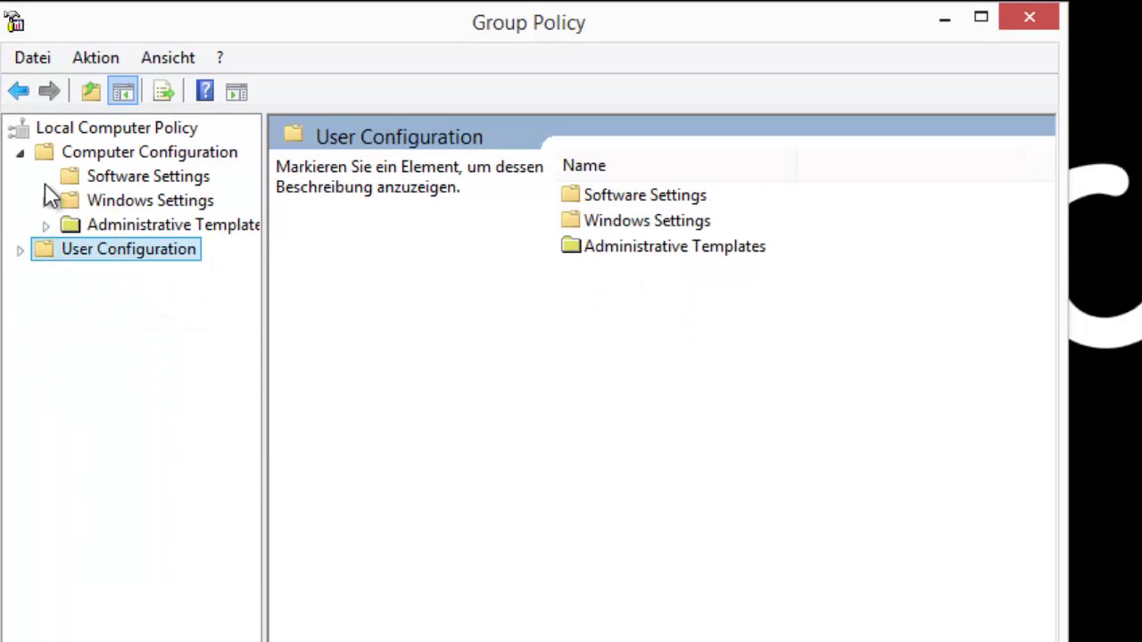
pyautogui.click(19, 153)
pyautogui.click(102, 152)
pyautogui.click(20, 153)
pyautogui.click(47, 225)
pyautogui.click(47, 201)
pyautogui.click(46, 322)
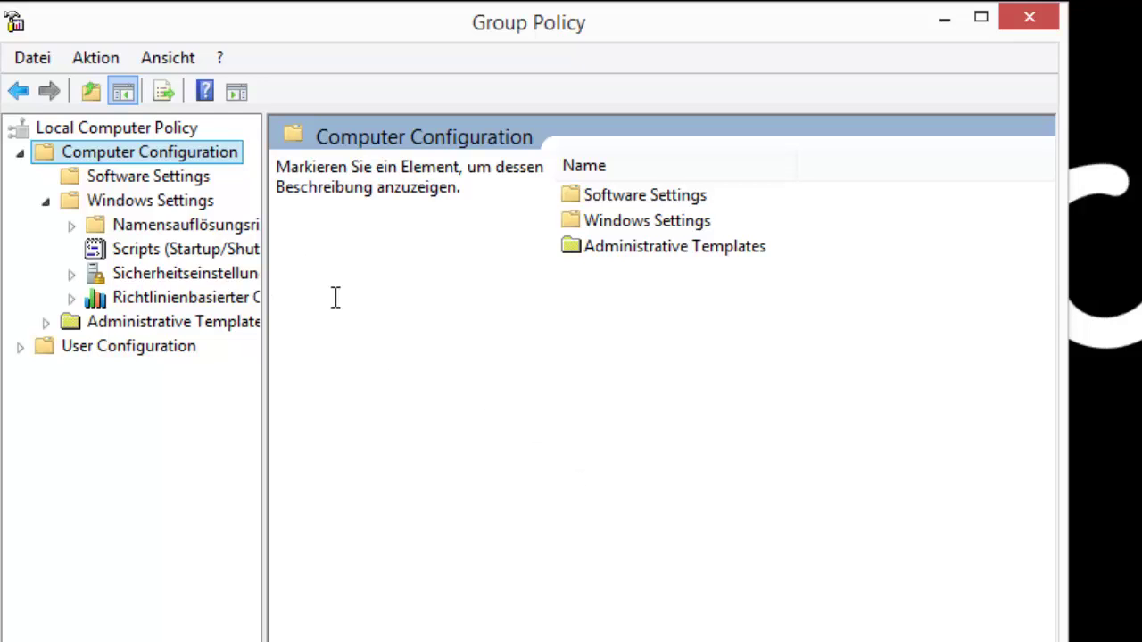
# View the Network settings in Administrative Templates under Computer Configuration and minimize the Group Policy window.
pyautogui.click(175, 252)
pyautogui.click(143, 323)
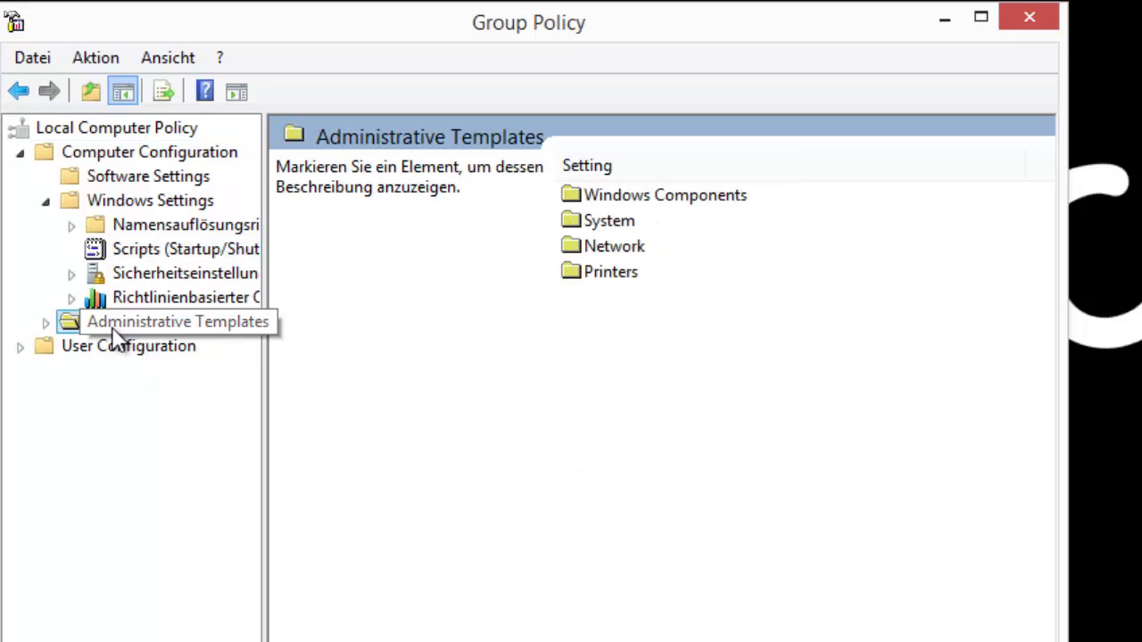
pyautogui.click(47, 324)
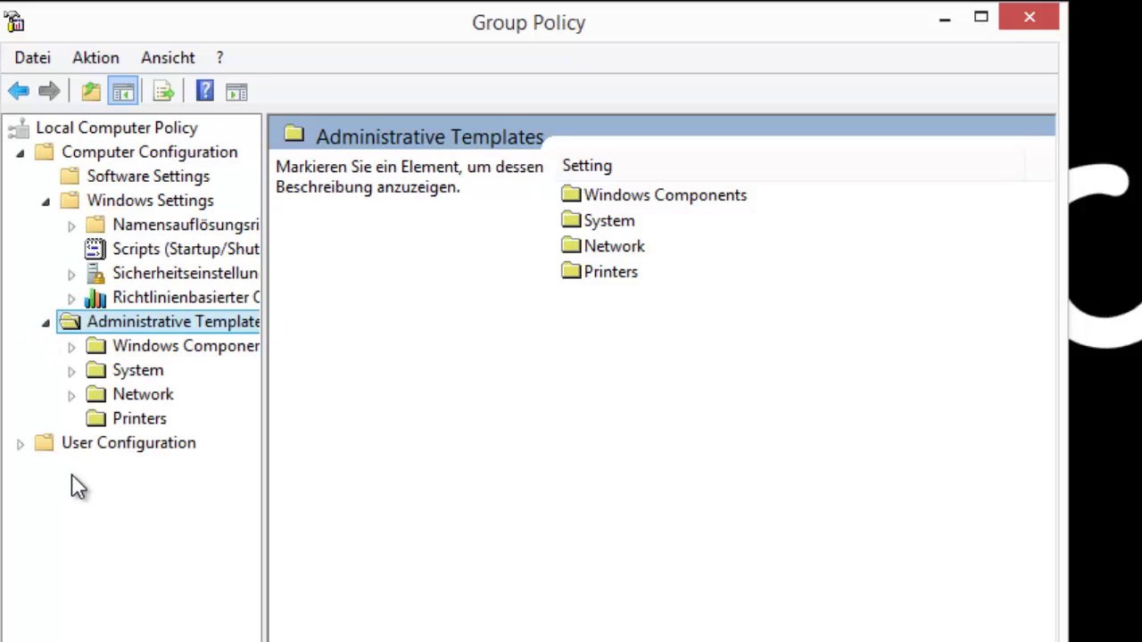
pyautogui.click(165, 396)
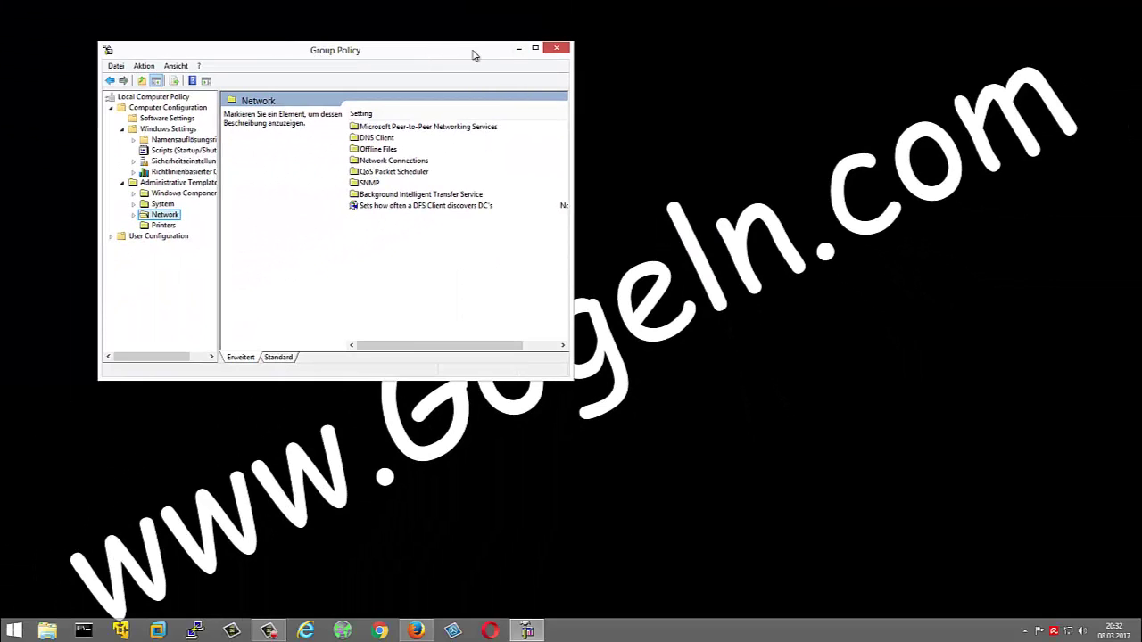
pyautogui.click(518, 48)
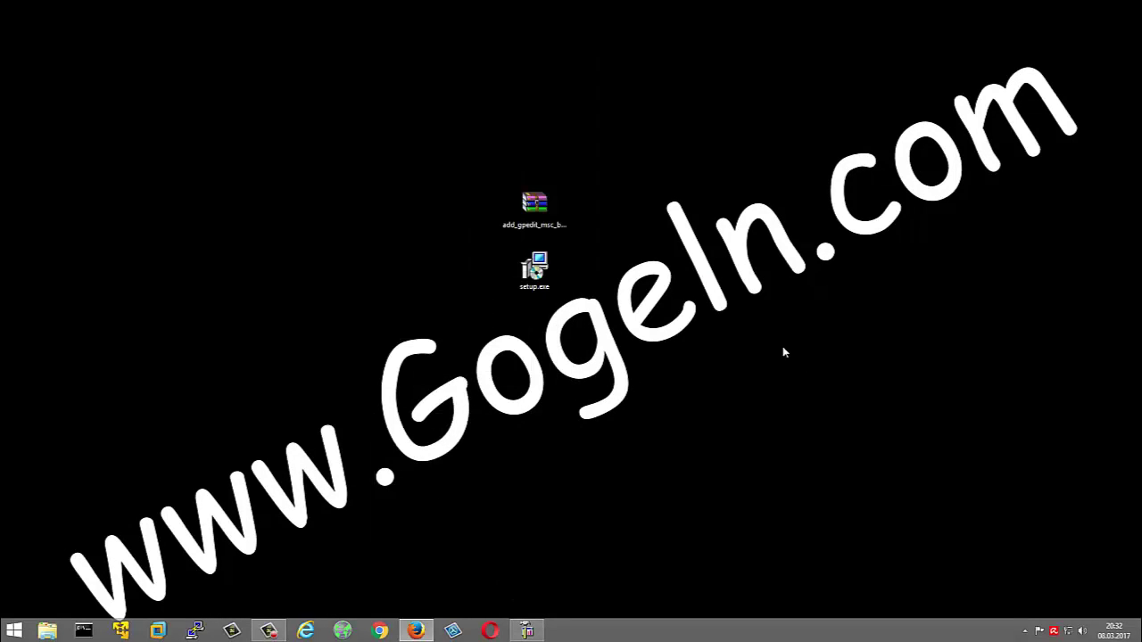